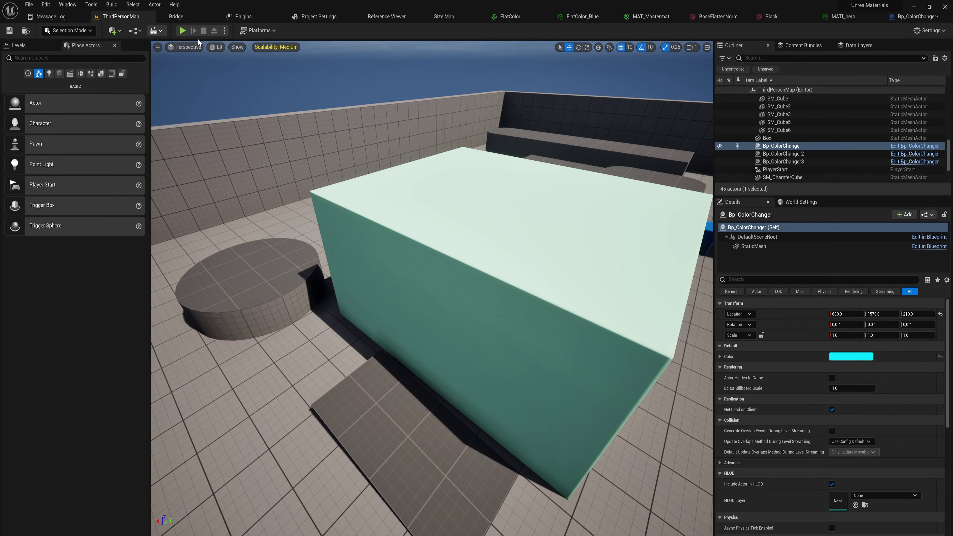
Inspect the large box's mesh density in wireframe view, and return the viewport to lit shading
{"action": "left_click", "coordinate": [217, 47]}
{"action": "left_click", "coordinate": [228, 88]}
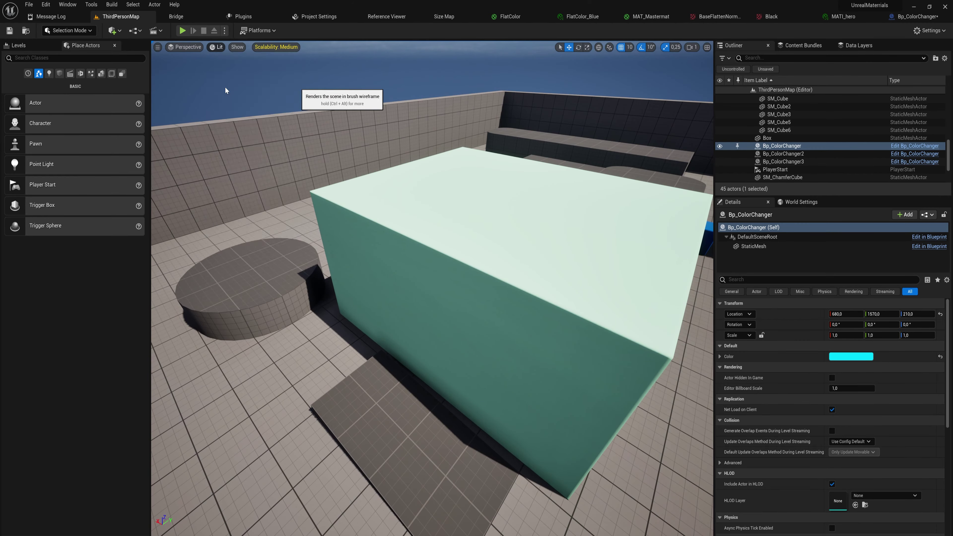
{"action": "scroll", "coordinate": [528, 315], "scroll_direction": "up", "scroll_amount": 5}
{"action": "right_click_drag", "start_coordinate": [528, 315], "coordinate": [319, 343]}
{"action": "scroll", "coordinate": [446, 348], "scroll_direction": "down", "scroll_amount": 10}
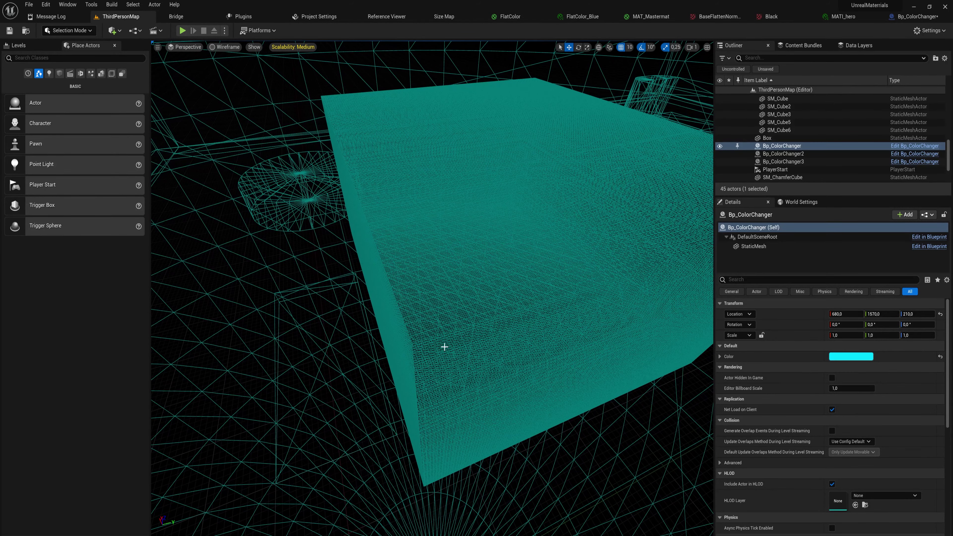
{"action": "left_click", "coordinate": [231, 47]}
{"action": "left_click", "coordinate": [236, 69]}
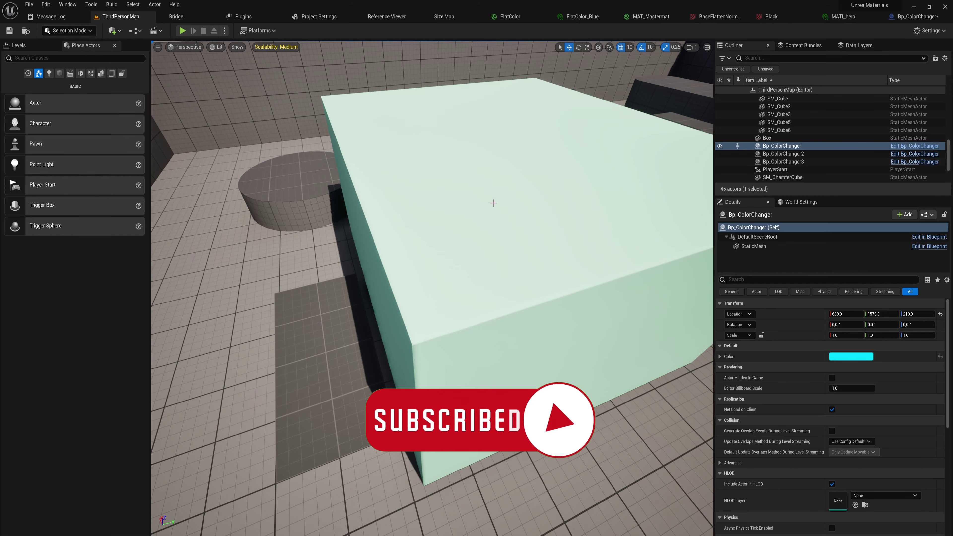
Create a new material named VertexColors in the Content folder and open it for editing
{"action": "key", "text": "ctrl+space"}
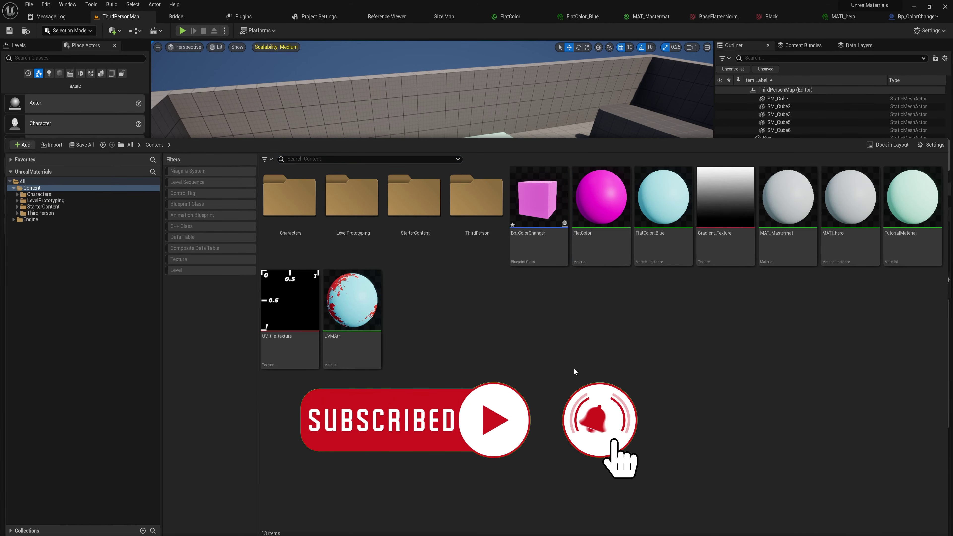
{"action": "right_click", "coordinate": [573, 368]}
{"action": "left_click", "coordinate": [626, 177]}
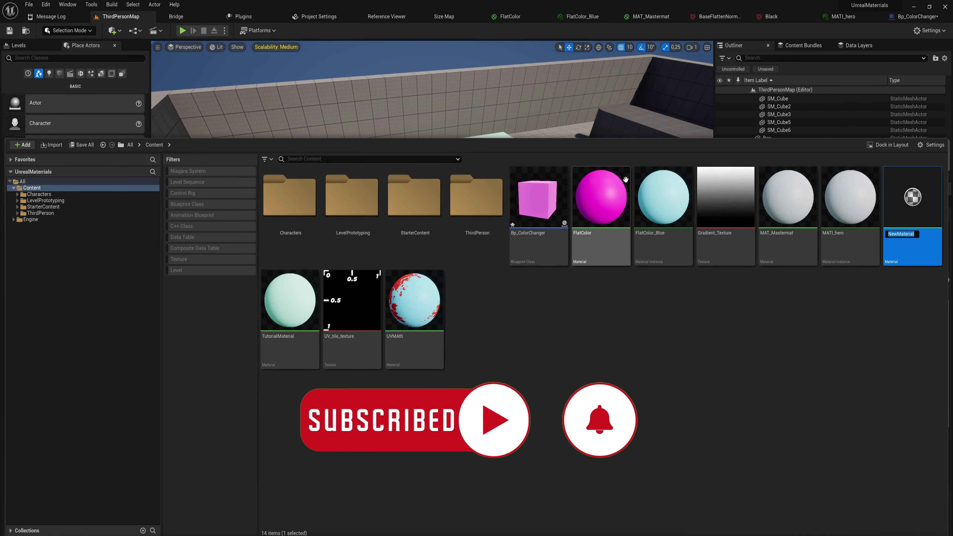
{"action": "type", "text": "VertexColors"}
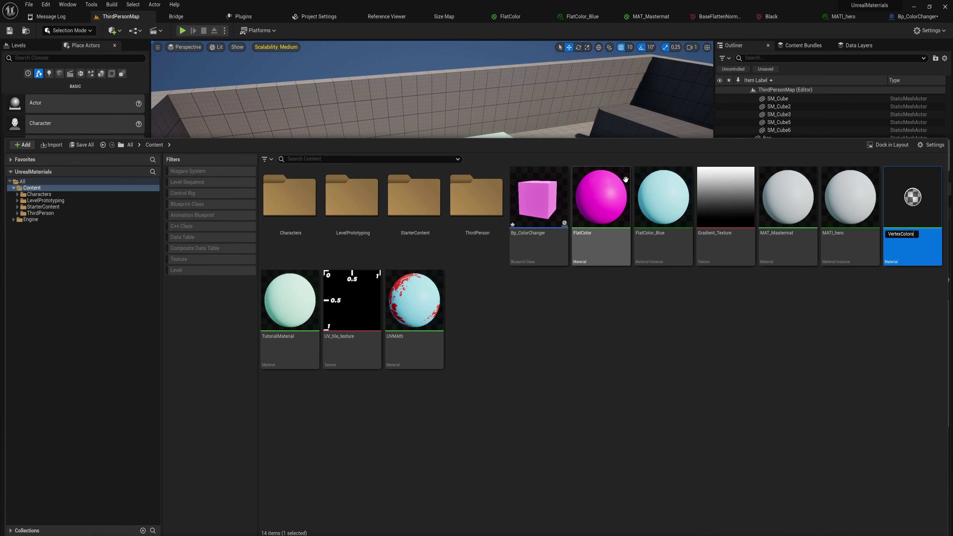
{"action": "key", "text": "Return"}
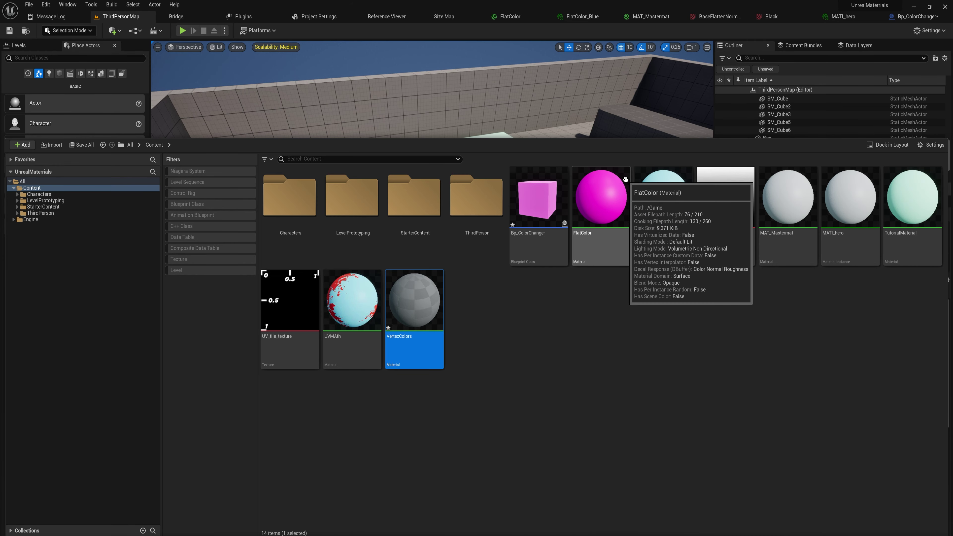
{"action": "double_click", "coordinate": [432, 302]}
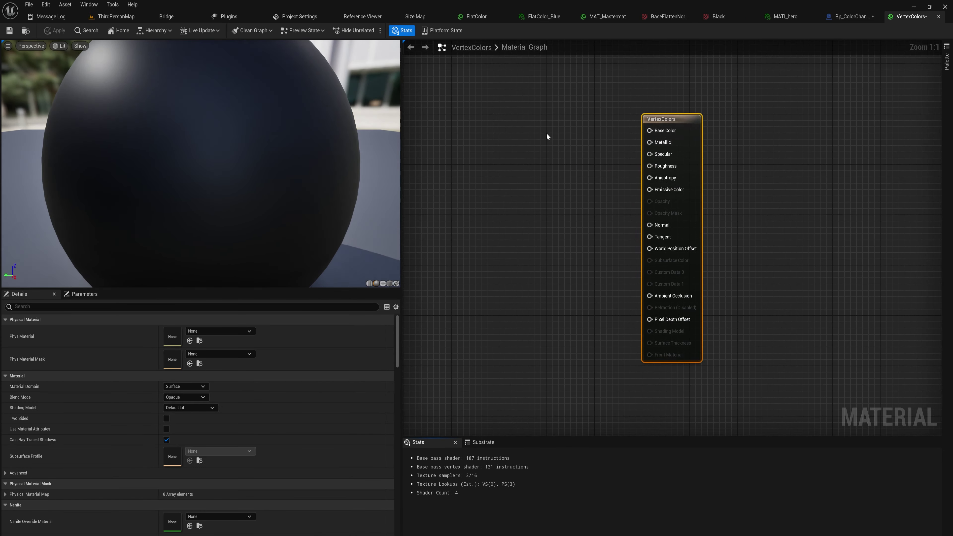
Add a Vertex Color node to the material graph beside the VertexColors output node
{"action": "right_click", "coordinate": [513, 181]}
{"action": "type", "text": "verte"}
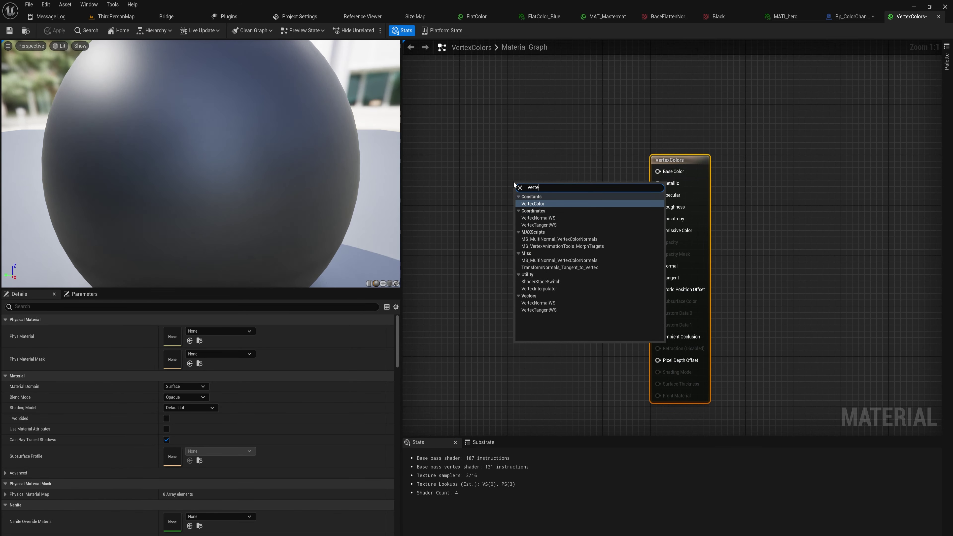
{"action": "type", "text": "xcolo"}
{"action": "key", "text": "Return"}
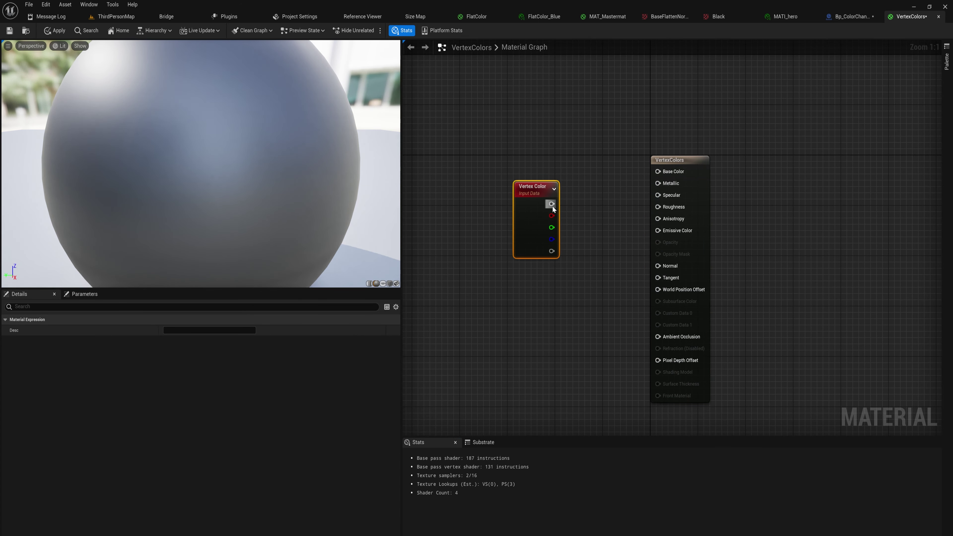
Connect the Vertex Color node's combined color output to the material's Base Color and apply the change
{"action": "left_click_drag", "start_coordinate": [530, 187], "coordinate": [620, 181]}
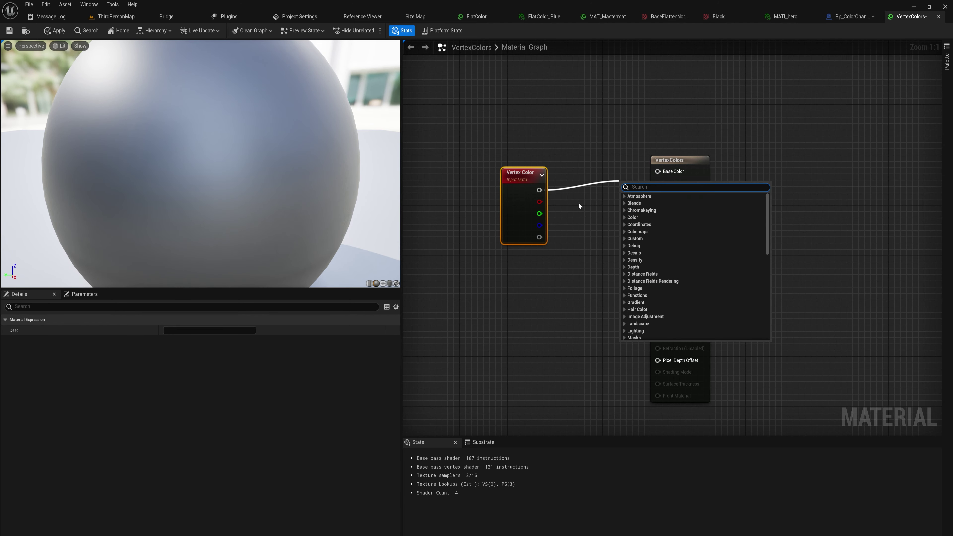
{"action": "left_click", "coordinate": [579, 203]}
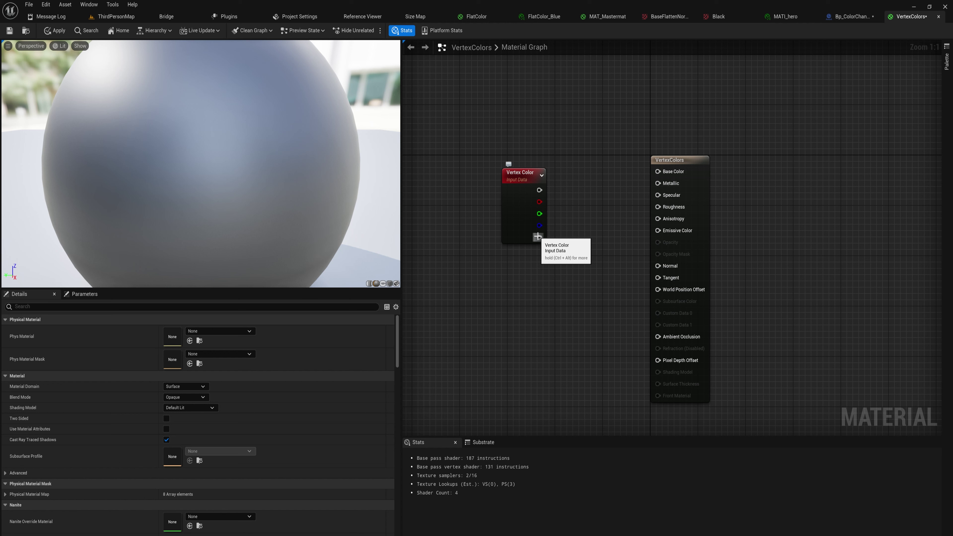
{"action": "left_click_drag", "start_coordinate": [539, 190], "coordinate": [653, 173]}
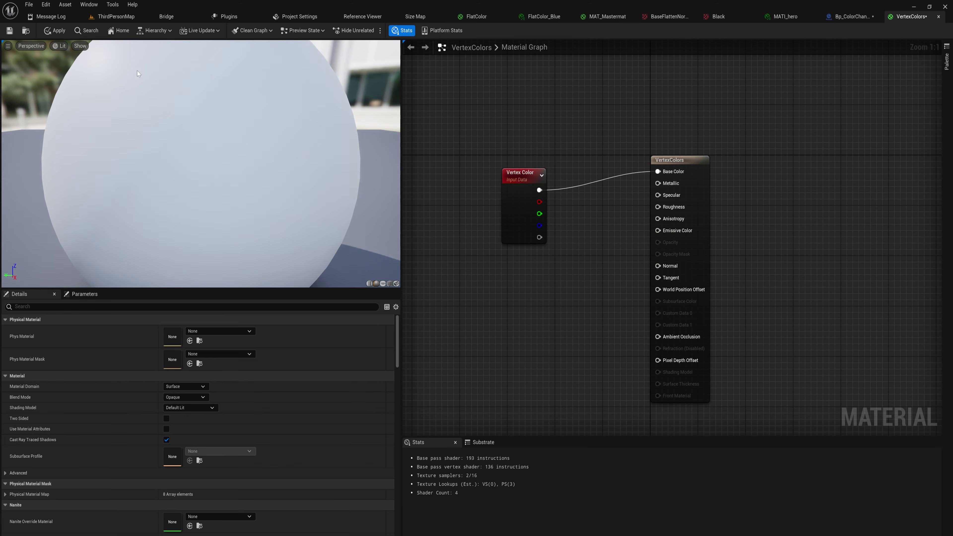
{"action": "left_click", "coordinate": [58, 31]}
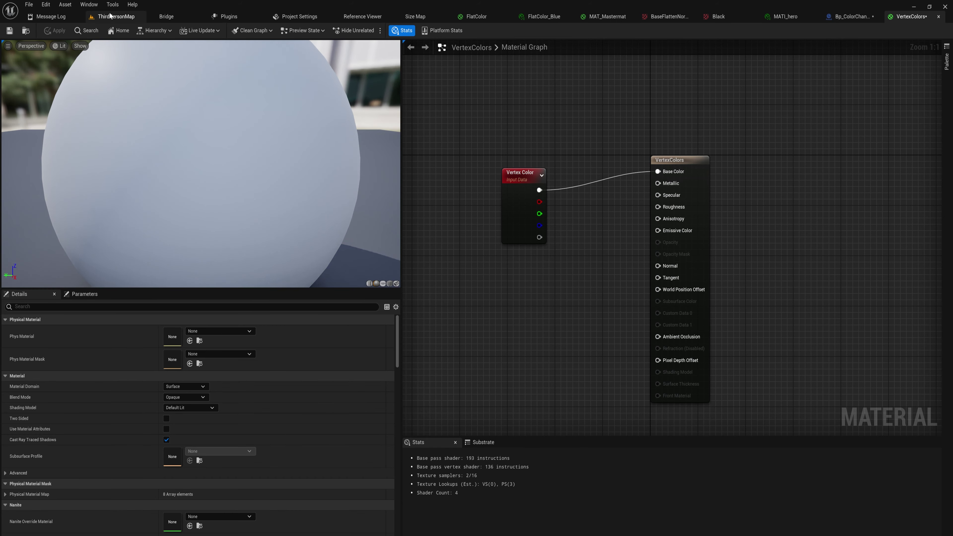
Return to the ThirdPersonMap level and assign the VertexColors material to the large Box mesh
{"action": "left_click", "coordinate": [110, 16]}
{"action": "left_click", "coordinate": [453, 239]}
{"action": "key", "text": "ctrl+space"}
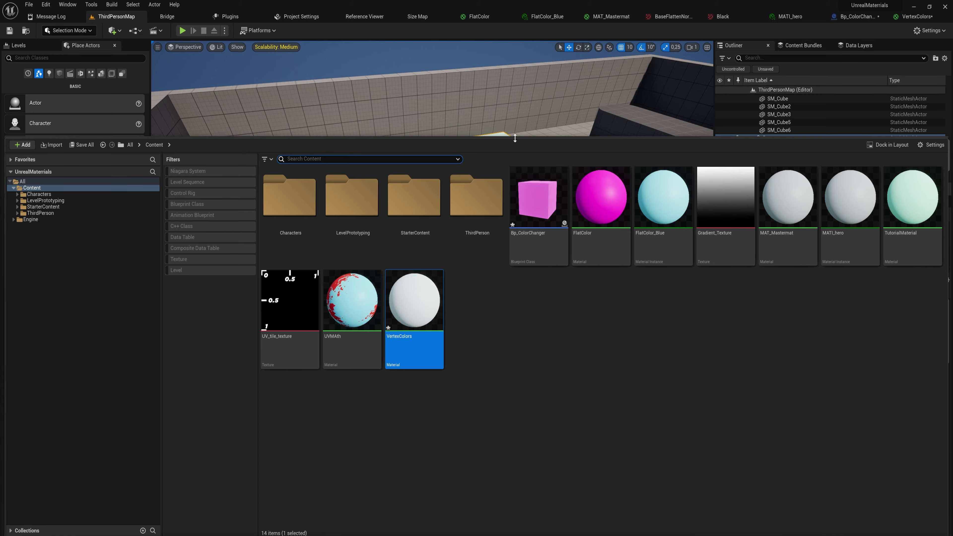
{"action": "left_click_drag", "start_coordinate": [514, 138], "coordinate": [493, 288]}
{"action": "left_click_drag", "start_coordinate": [414, 439], "coordinate": [467, 245]}
{"action": "key", "text": "w"}
{"action": "mouse_move", "coordinate": [468, 245]}
{"action": "right_mouse_down"}
{"action": "mouse_move", "coordinate": [482, 242]}
{"action": "mouse_move", "coordinate": [468, 244]}
{"action": "right_mouse_up"}
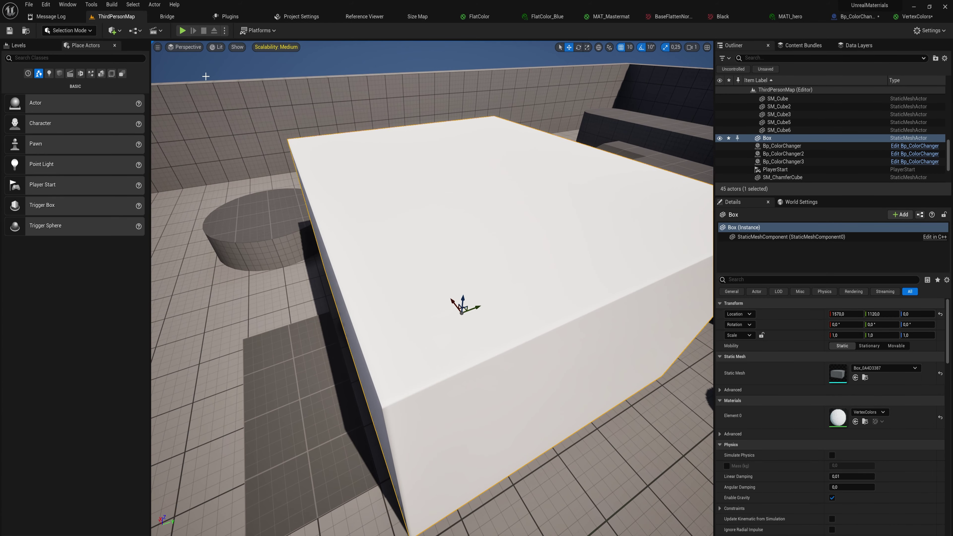
In Mesh Paint mode, paint patches on the Box's top face in light purple, sRGB hex B6A9FFFF
{"action": "left_click", "coordinate": [71, 31]}
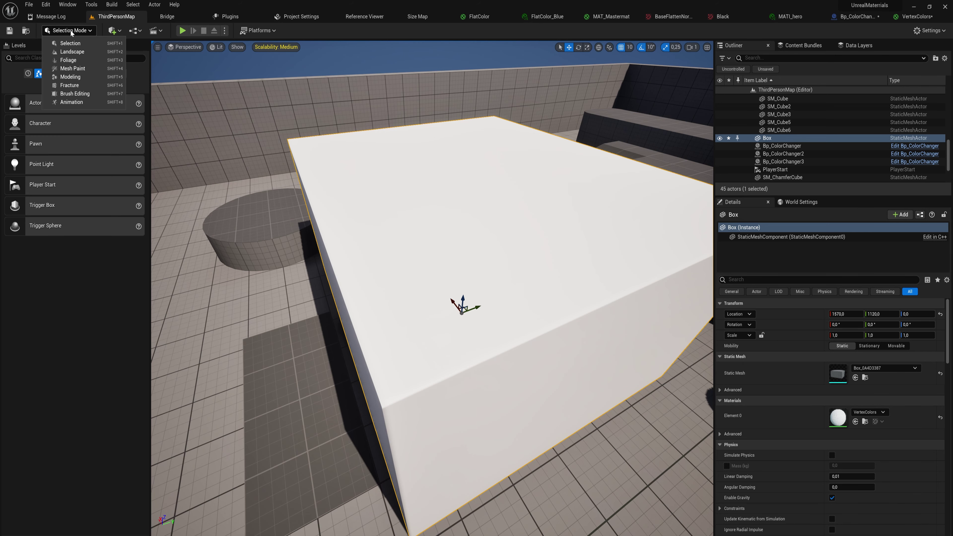
{"action": "left_click", "coordinate": [79, 70]}
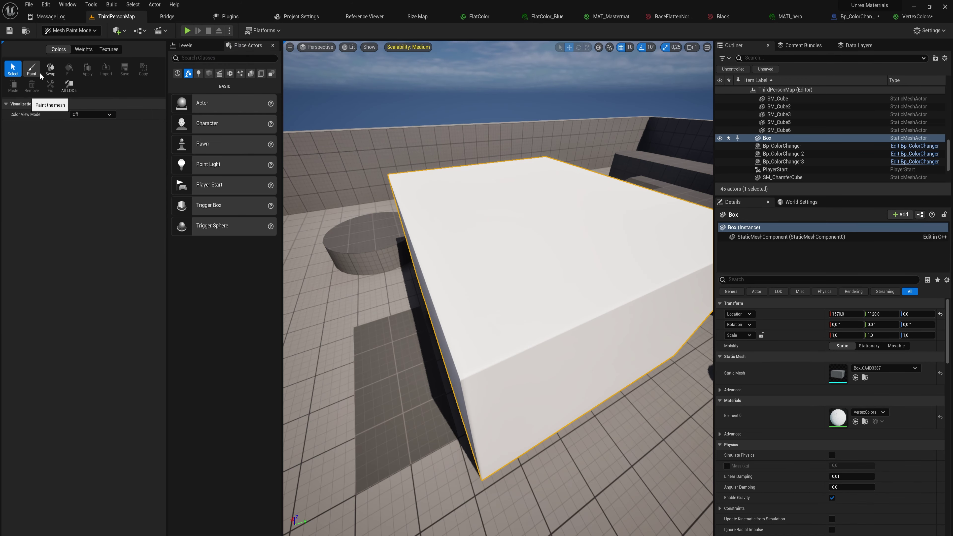
{"action": "left_click", "coordinate": [107, 221]}
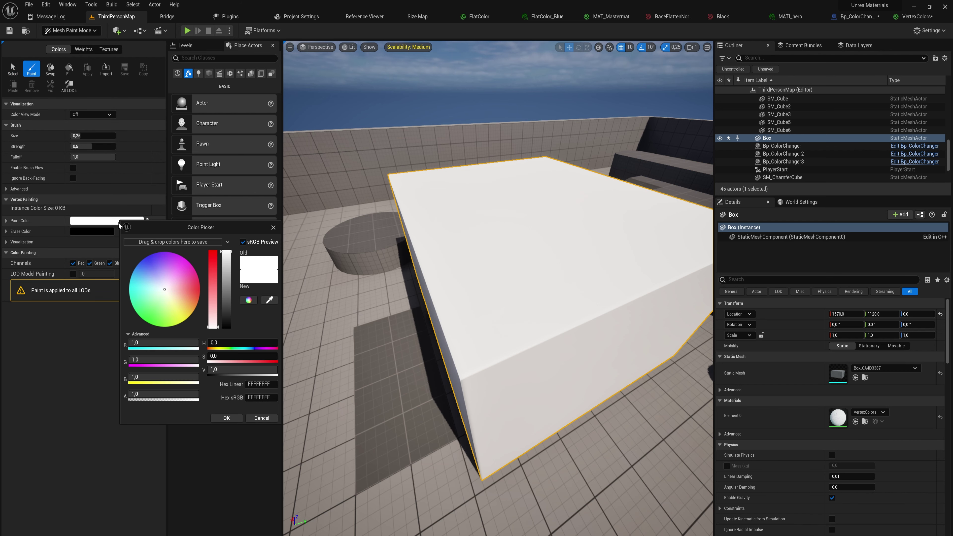
{"action": "left_click", "coordinate": [156, 268]}
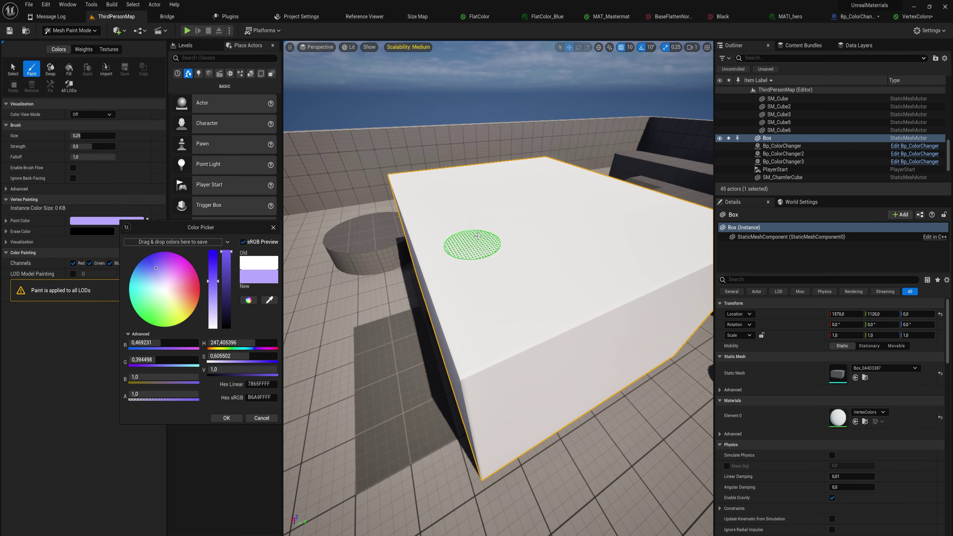
{"action": "left_click", "coordinate": [482, 228]}
{"action": "mouse_move", "coordinate": [503, 195]}
{"action": "left_mouse_down"}
{"action": "mouse_move", "coordinate": [518, 323]}
{"action": "mouse_move", "coordinate": [549, 251]}
{"action": "mouse_move", "coordinate": [478, 224]}
{"action": "mouse_move", "coordinate": [512, 274]}
{"action": "mouse_move", "coordinate": [522, 233]}
{"action": "mouse_move", "coordinate": [583, 217]}
{"action": "left_mouse_up"}
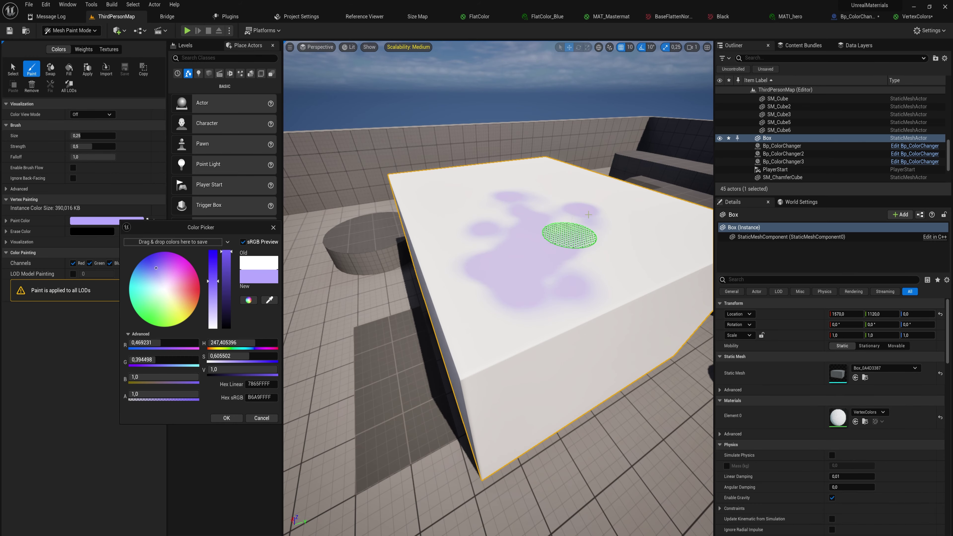
Assign the FlatColor material to the Box, and restore its VertexColors material
{"action": "mouse_move", "coordinate": [585, 222]}
{"action": "right_mouse_down"}
{"action": "mouse_move", "coordinate": [577, 278]}
{"action": "mouse_move", "coordinate": [643, 183]}
{"action": "mouse_move", "coordinate": [585, 197]}
{"action": "right_mouse_up"}
{"action": "key", "text": "ctrl+space"}
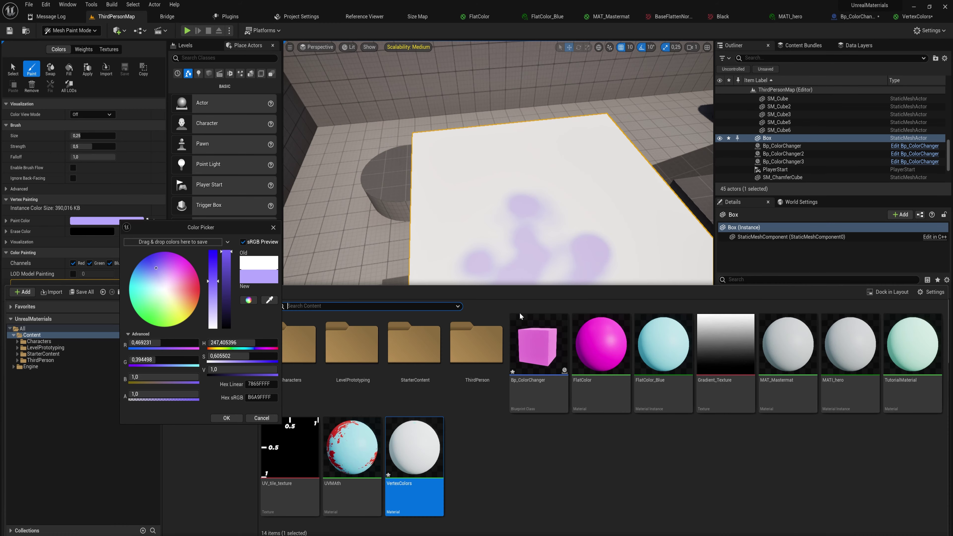
{"action": "left_click", "coordinate": [600, 361]}
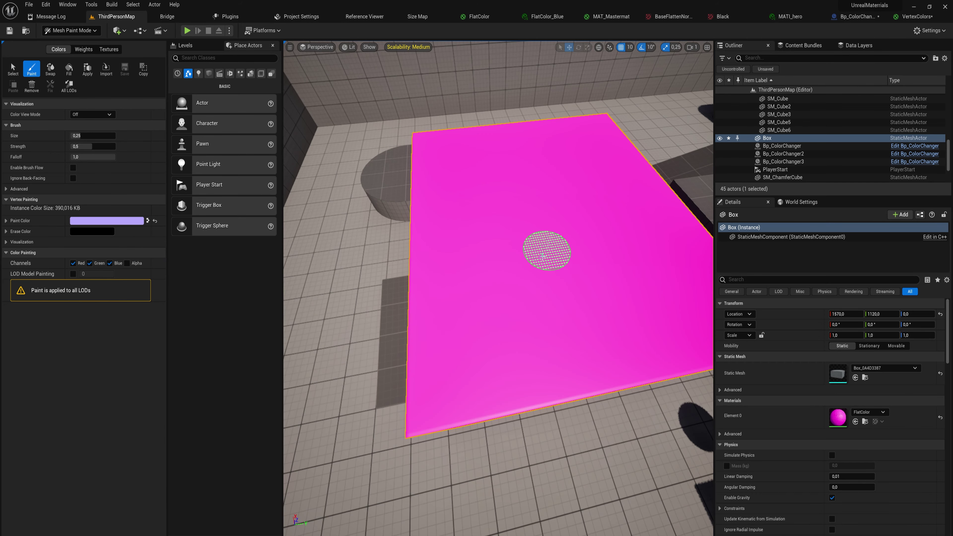
{"action": "right_click_drag", "start_coordinate": [545, 309], "coordinate": [504, 297]}
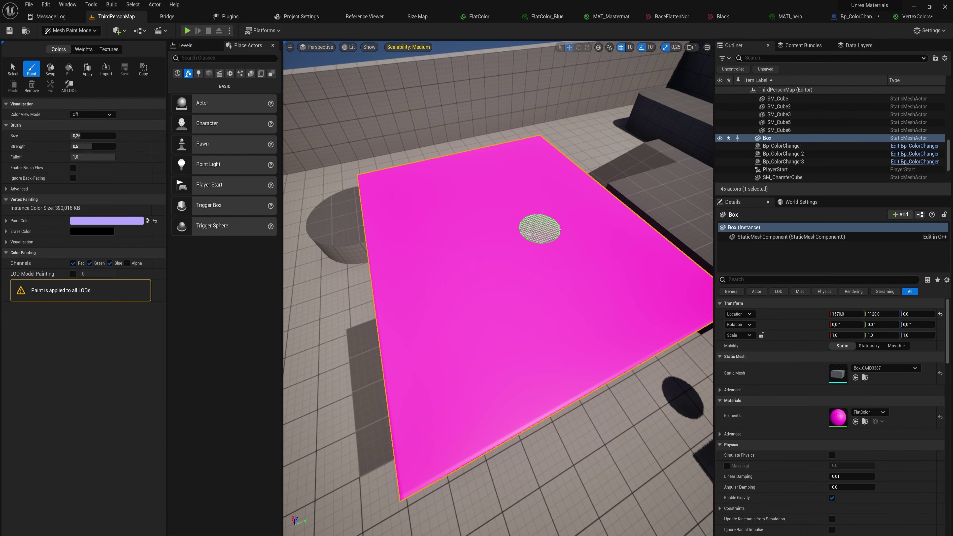
{"action": "key", "text": "ctrl+space"}
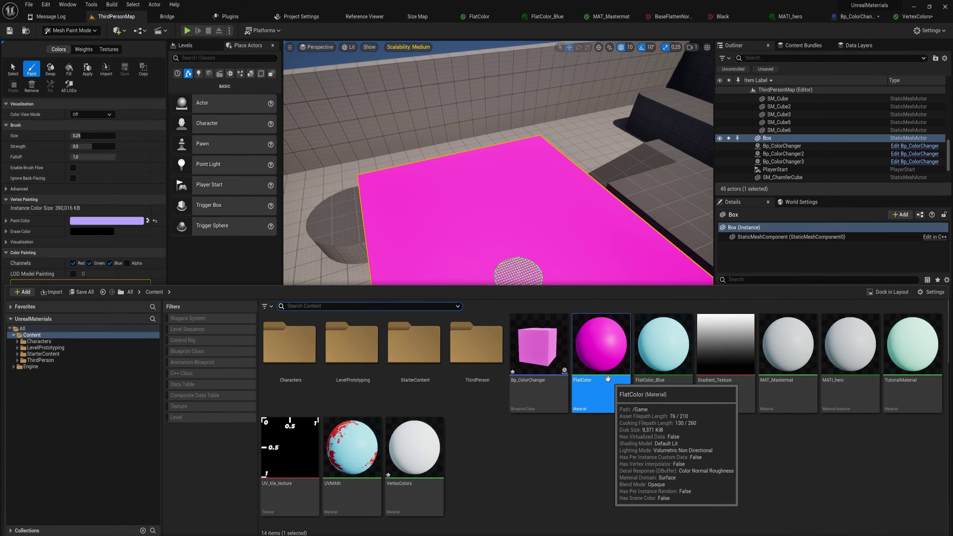
{"action": "mouse_move", "coordinate": [442, 440]}
{"action": "left_mouse_down"}
{"action": "mouse_move", "coordinate": [490, 251]}
{"action": "mouse_move", "coordinate": [476, 242]}
{"action": "left_mouse_up"}
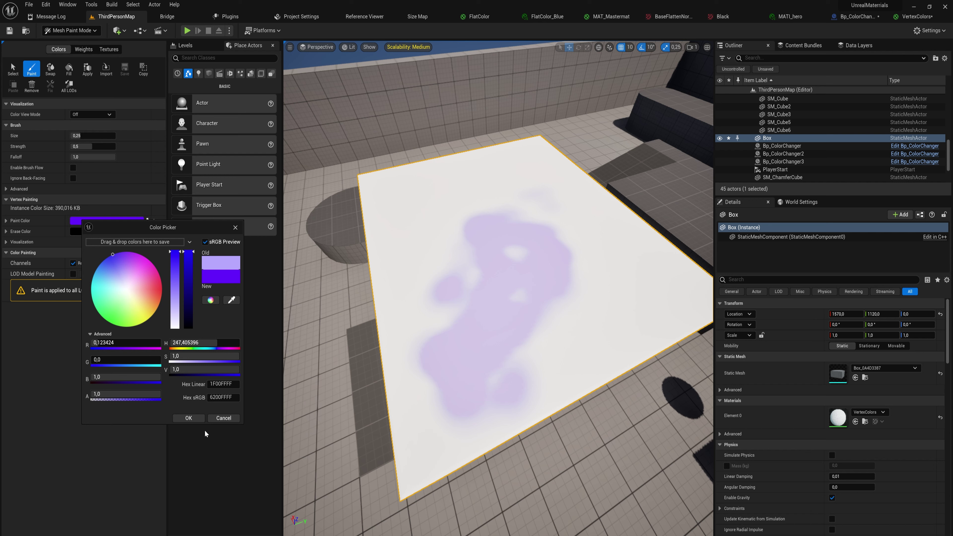
Set the paint color to saturated purple, sRGB hex 6200FFFF, and paint more strokes across the Box's top face
{"action": "left_click", "coordinate": [189, 419]}
{"action": "mouse_move", "coordinate": [421, 261]}
{"action": "left_mouse_down"}
{"action": "mouse_move", "coordinate": [529, 204]}
{"action": "mouse_move", "coordinate": [575, 247]}
{"action": "mouse_move", "coordinate": [578, 264]}
{"action": "mouse_move", "coordinate": [634, 298]}
{"action": "mouse_move", "coordinate": [523, 251]}
{"action": "mouse_move", "coordinate": [486, 187]}
{"action": "mouse_move", "coordinate": [400, 261]}
{"action": "mouse_move", "coordinate": [453, 209]}
{"action": "mouse_move", "coordinate": [452, 261]}
{"action": "left_mouse_up"}
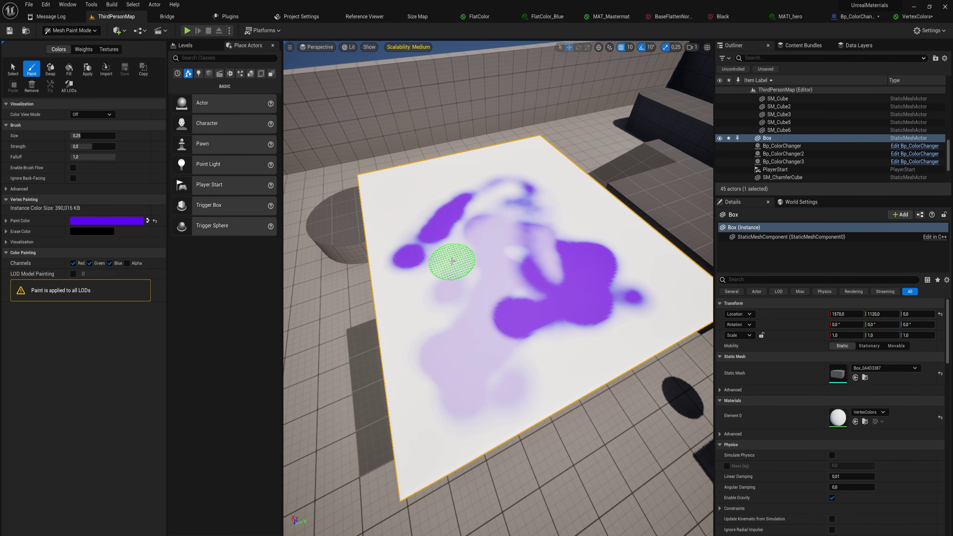
Return to Selection mode, select the outer wall SM_Cube5 and assign the VertexColors material to it
{"action": "left_click", "coordinate": [89, 35]}
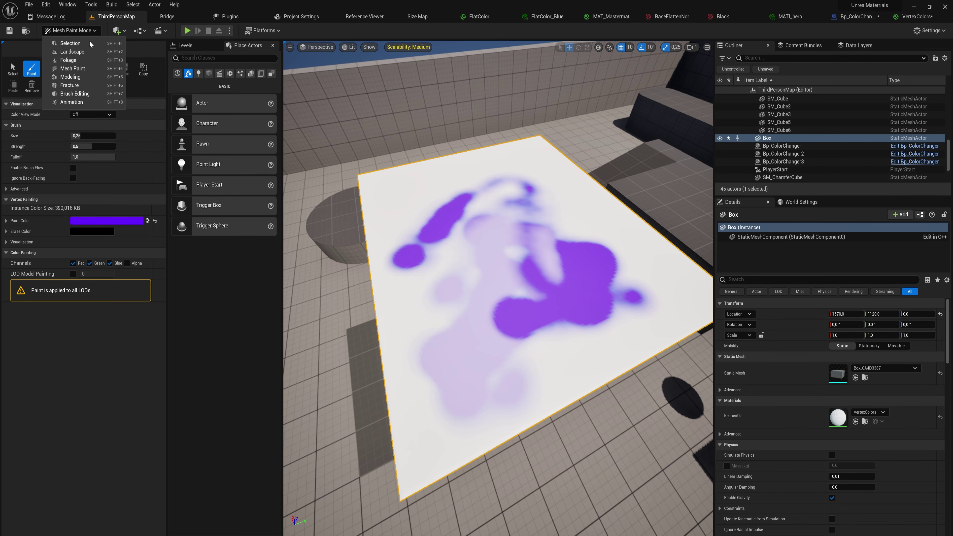
{"action": "left_click", "coordinate": [88, 45]}
{"action": "mouse_move", "coordinate": [429, 295]}
{"action": "right_mouse_down"}
{"action": "mouse_move", "coordinate": [544, 240]}
{"action": "mouse_move", "coordinate": [420, 323]}
{"action": "mouse_move", "coordinate": [353, 284]}
{"action": "right_mouse_up"}
{"action": "left_click", "coordinate": [428, 289]}
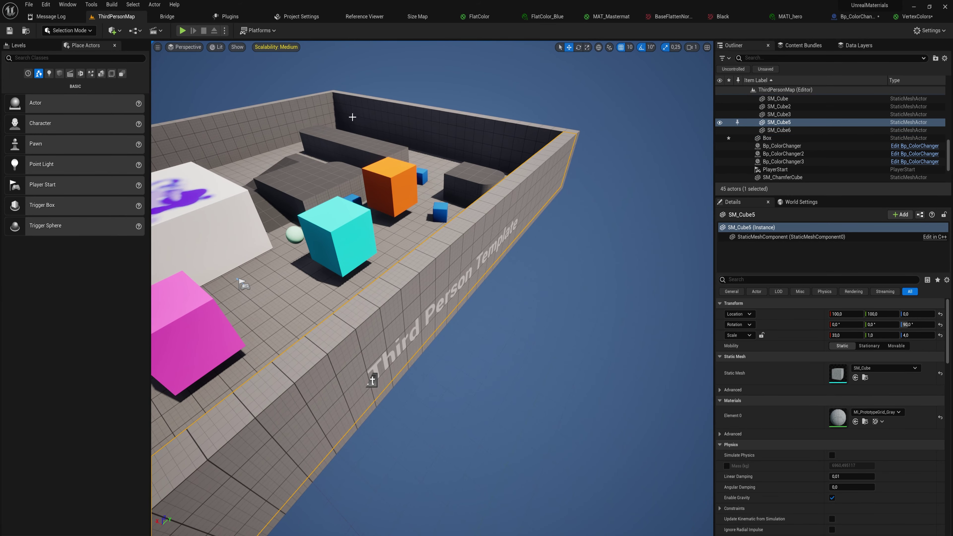
{"action": "key", "text": "ctrl+space"}
{"action": "left_click", "coordinate": [414, 450]}
{"action": "left_click_drag", "start_coordinate": [414, 450], "coordinate": [455, 247]}
{"action": "right_click_drag", "start_coordinate": [455, 240], "coordinate": [377, 175]}
In Mesh Paint mode, paint the upper corner at one end of the SM_Cube5 wall purple
{"action": "left_click", "coordinate": [64, 30]}
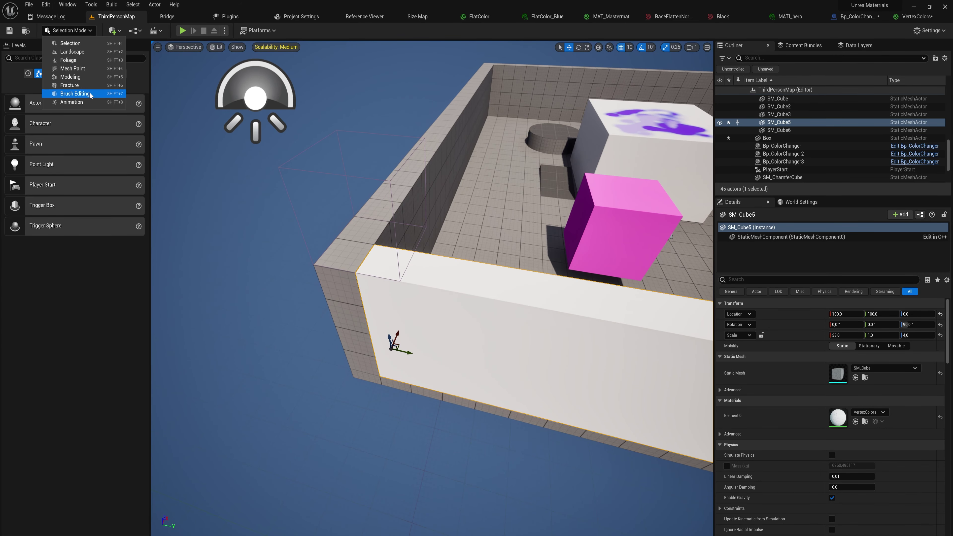
{"action": "left_click", "coordinate": [77, 69]}
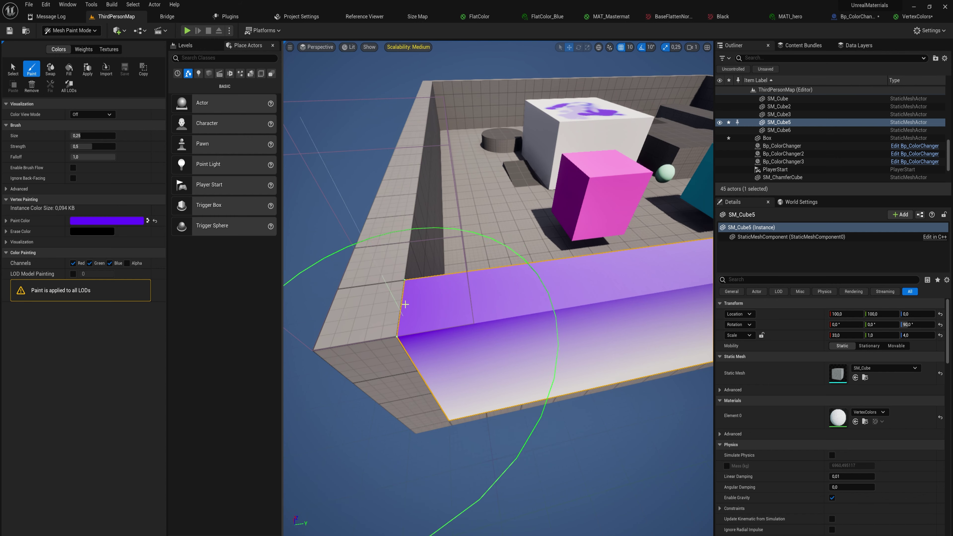
{"action": "key", "text": "s"}
{"action": "mouse_move", "coordinate": [424, 306]}
{"action": "right_mouse_down"}
{"action": "mouse_move", "coordinate": [421, 283]}
{"action": "mouse_move", "coordinate": [403, 314]}
{"action": "right_mouse_up"}
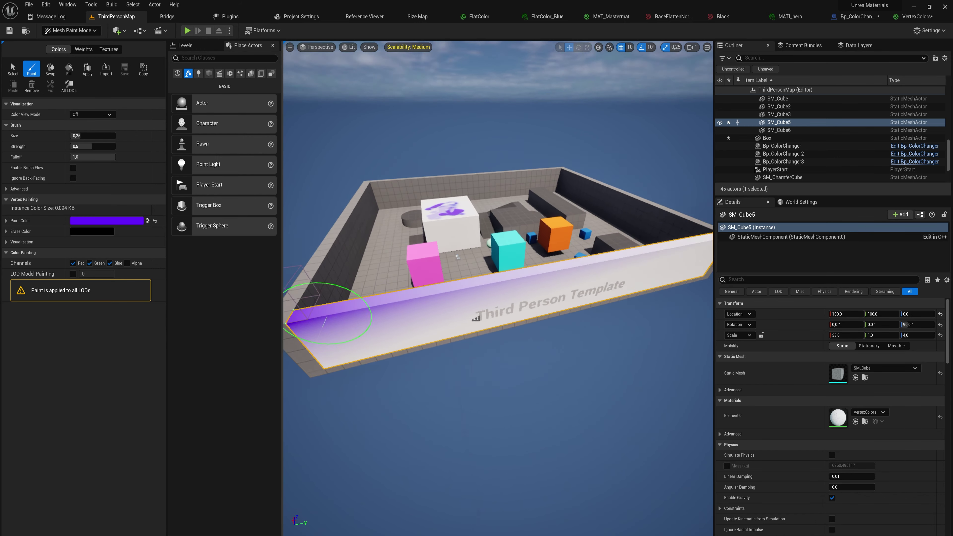
{"action": "scroll", "coordinate": [327, 314], "scroll_direction": "down", "scroll_amount": 3}
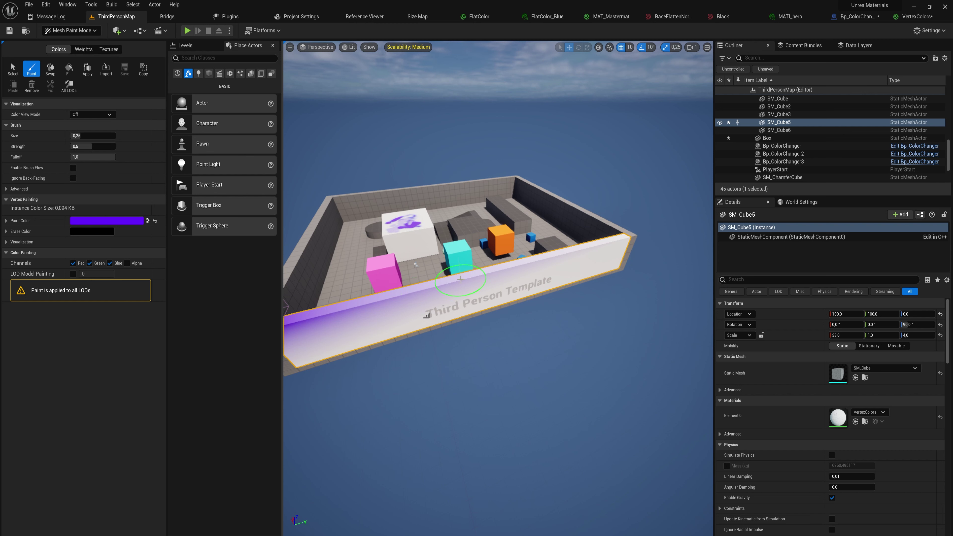
Set the paint color to red, sRGB hex FF1A1FFF, and paint the upper corner at the far end of the SM_Cube5 wall
{"action": "left_click", "coordinate": [136, 221]}
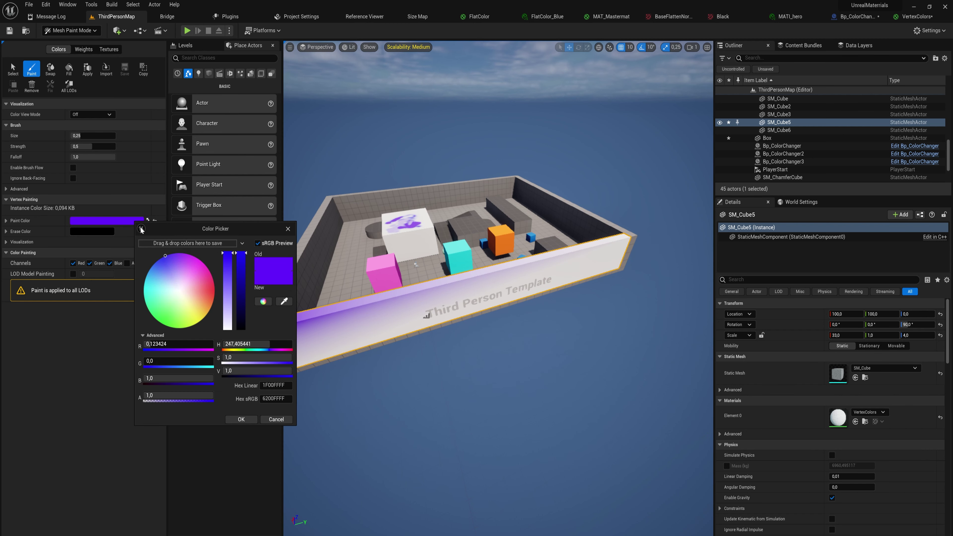
{"action": "left_click_drag", "start_coordinate": [203, 291], "coordinate": [214, 290]}
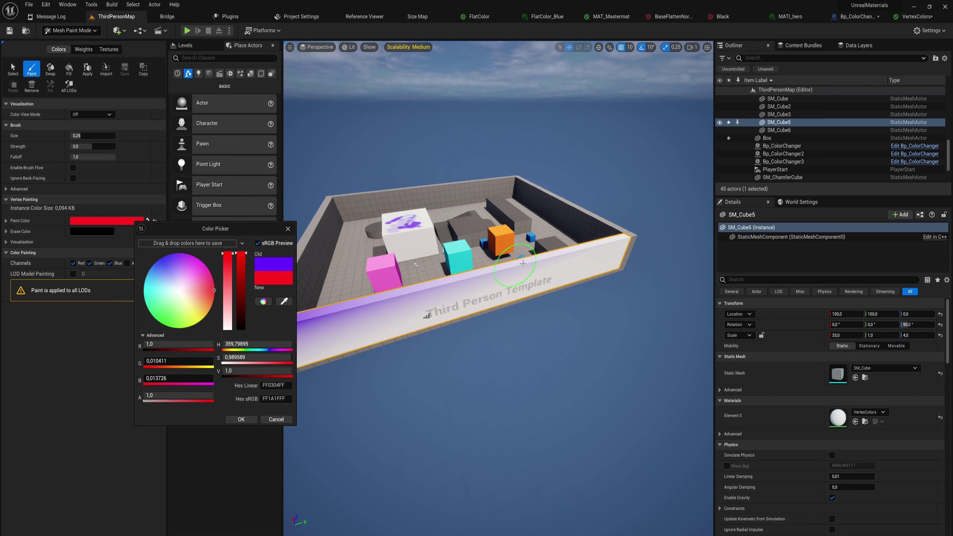
{"action": "left_click", "coordinate": [623, 238]}
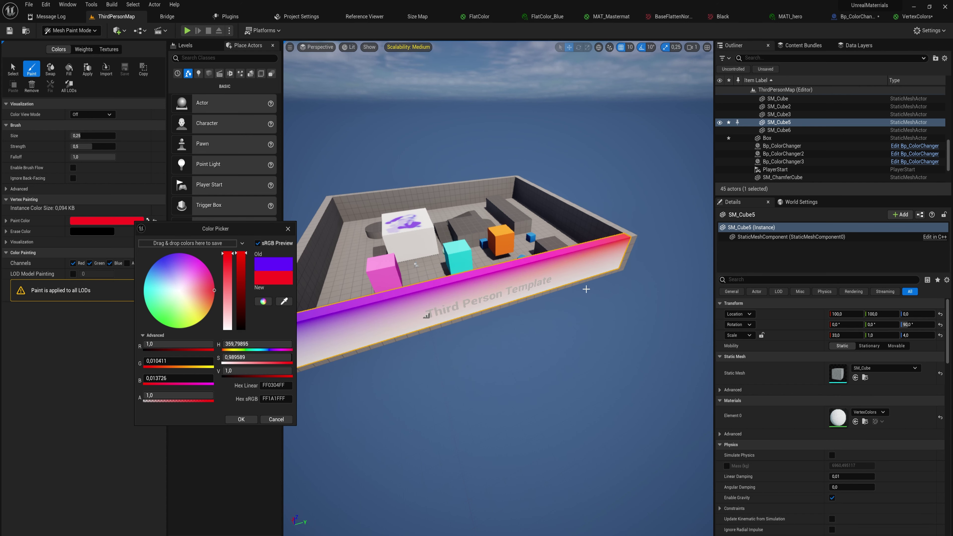
Examine up close and from afar how the painted colors blend between the corner vertices of the SM_Cube5 wall
{"action": "scroll", "coordinate": [415, 264], "scroll_direction": "down", "scroll_amount": 4}
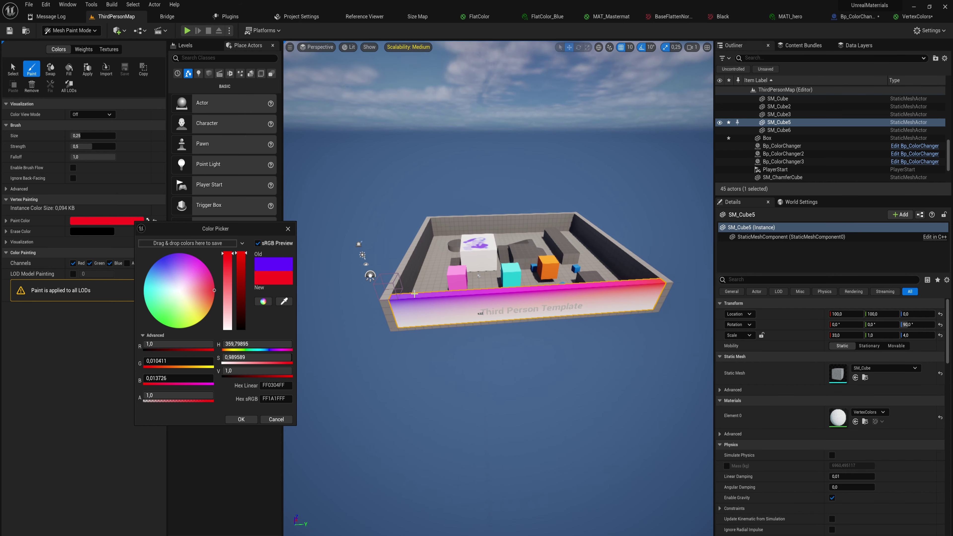
{"action": "scroll", "coordinate": [414, 294], "scroll_direction": "up", "scroll_amount": 6}
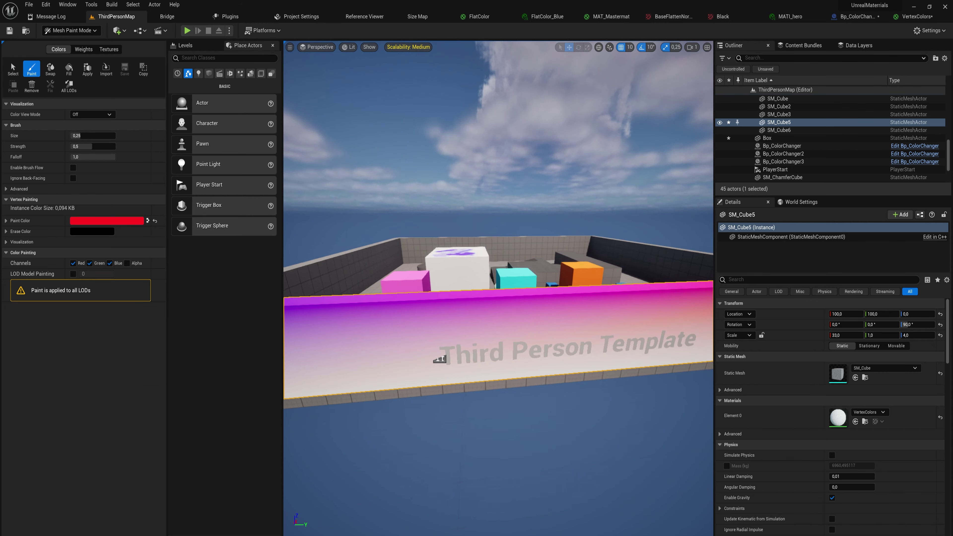
{"action": "right_click_drag", "start_coordinate": [458, 352], "coordinate": [330, 312]}
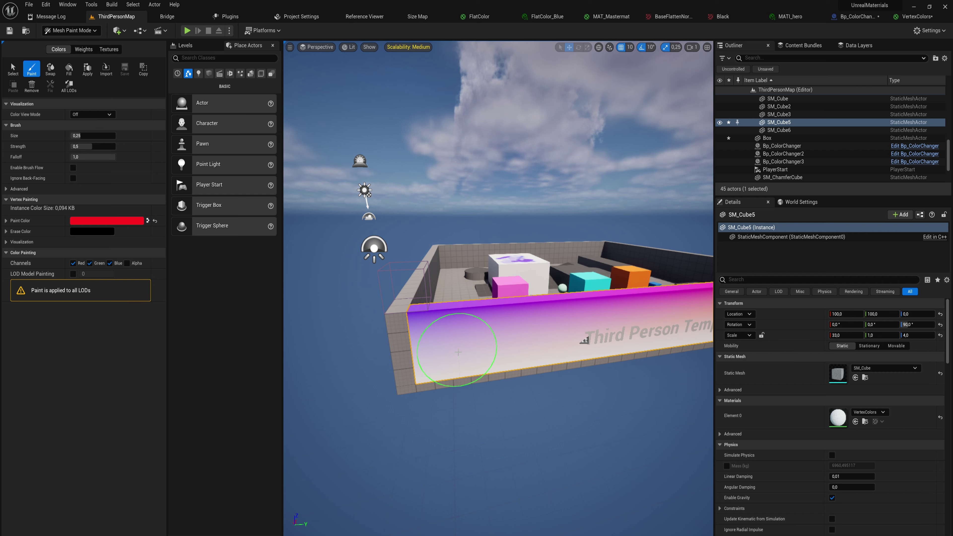
{"action": "right_click_drag", "start_coordinate": [473, 343], "coordinate": [496, 338]}
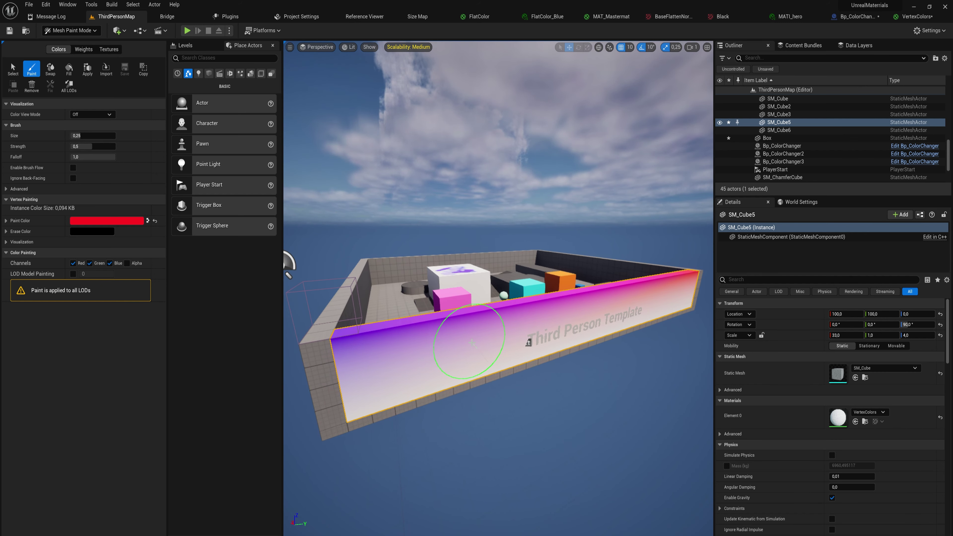
{"action": "key", "text": "w"}
{"action": "mouse_move", "coordinate": [472, 342]}
{"action": "right_mouse_down"}
{"action": "mouse_move", "coordinate": [439, 331]}
{"action": "mouse_move", "coordinate": [426, 297]}
{"action": "right_mouse_up"}
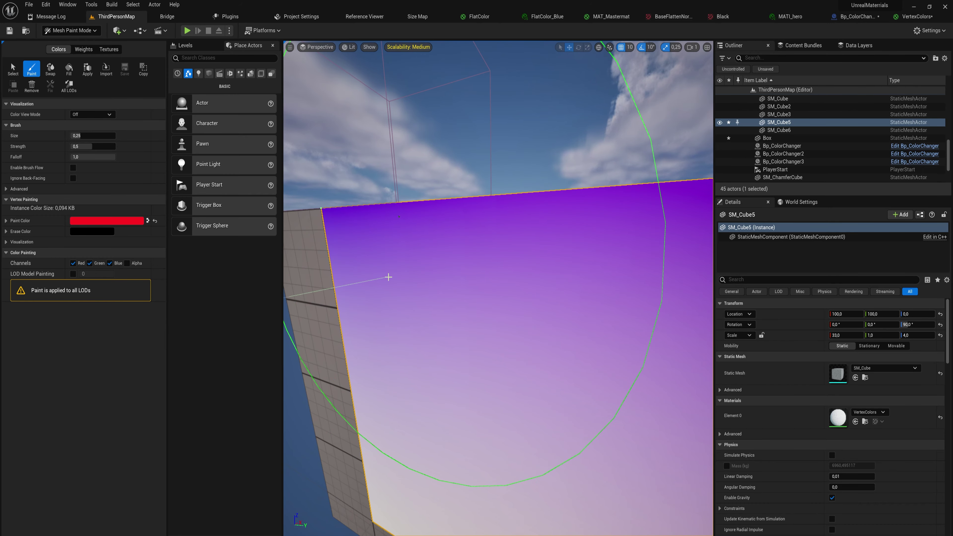
{"action": "key", "text": "s"}
{"action": "mouse_move", "coordinate": [390, 279]}
{"action": "right_mouse_down"}
{"action": "mouse_move", "coordinate": [422, 297]}
{"action": "mouse_move", "coordinate": [416, 288]}
{"action": "right_mouse_up"}
{"action": "key", "text": "s"}
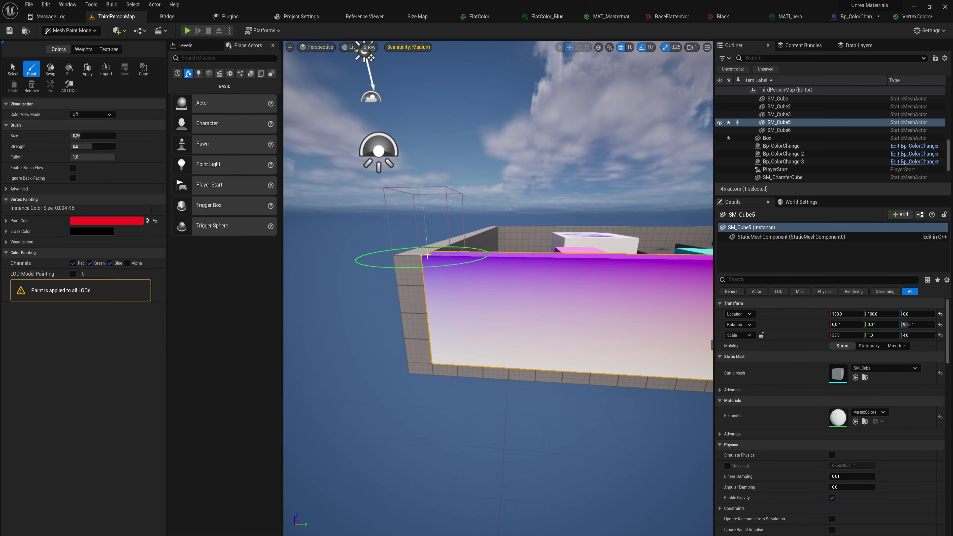
{"action": "mouse_move", "coordinate": [421, 257]}
{"action": "right_mouse_down"}
{"action": "mouse_move", "coordinate": [476, 57]}
{"action": "mouse_move", "coordinate": [446, 243]}
{"action": "mouse_move", "coordinate": [452, 236]}
{"action": "right_mouse_up"}
{"action": "key", "text": "w"}
{"action": "key", "text": "s"}
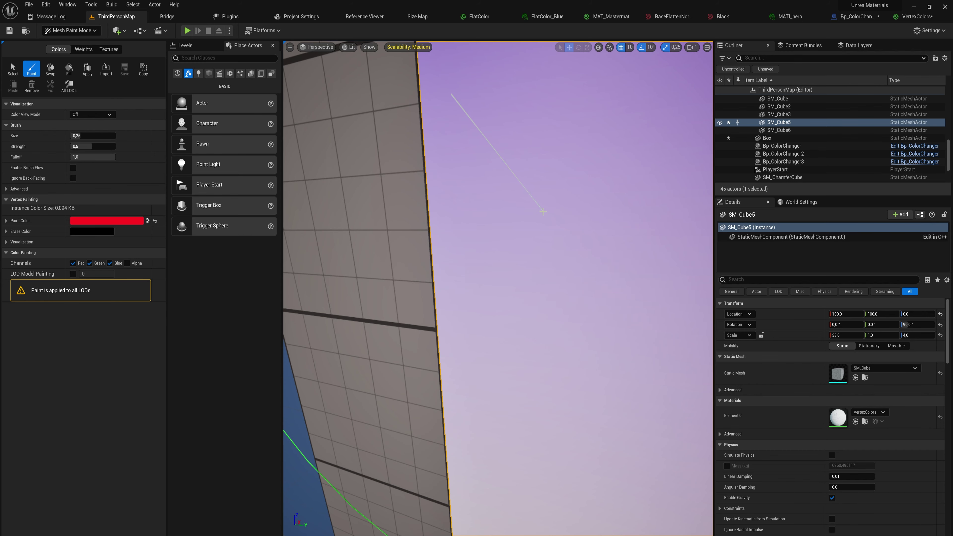
{"action": "right_click_drag", "start_coordinate": [543, 212], "coordinate": [510, 204]}
{"action": "scroll", "coordinate": [498, 222], "scroll_direction": "down", "scroll_amount": 5}
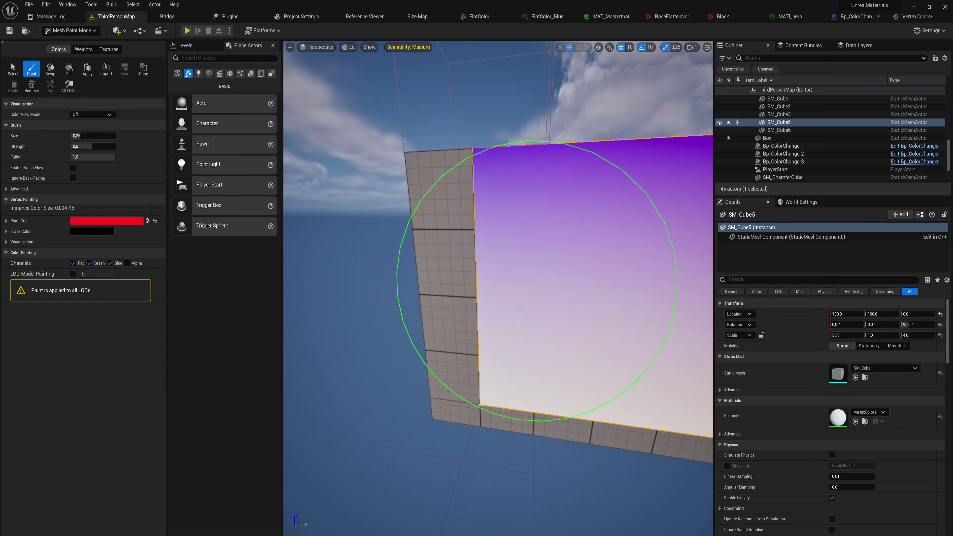
{"action": "right_click_drag", "start_coordinate": [510, 306], "coordinate": [583, 204]}
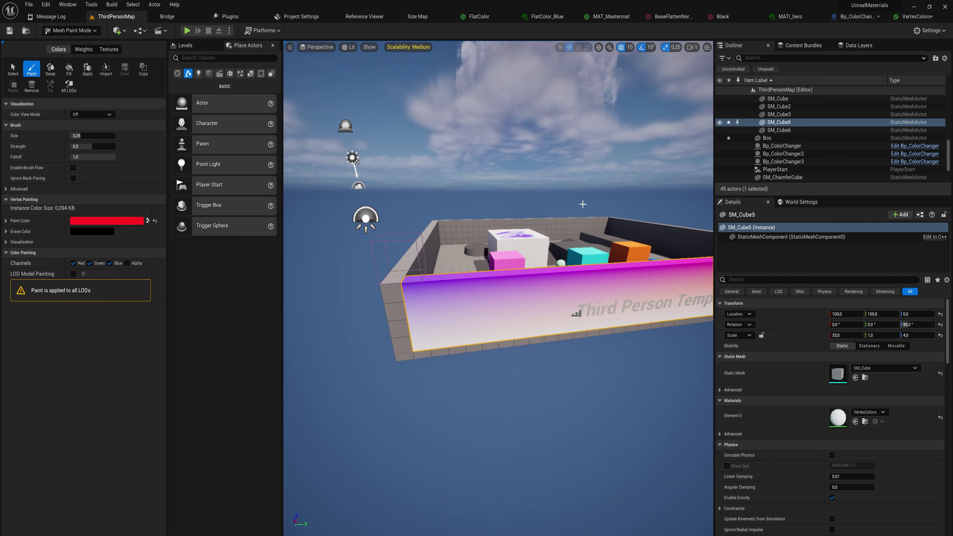
In the VertexColors material graph, disconnect the Vertex Color node from Base Color and move it aside
{"action": "left_click", "coordinate": [924, 17]}
{"action": "left_click_drag", "start_coordinate": [530, 176], "coordinate": [453, 182]}
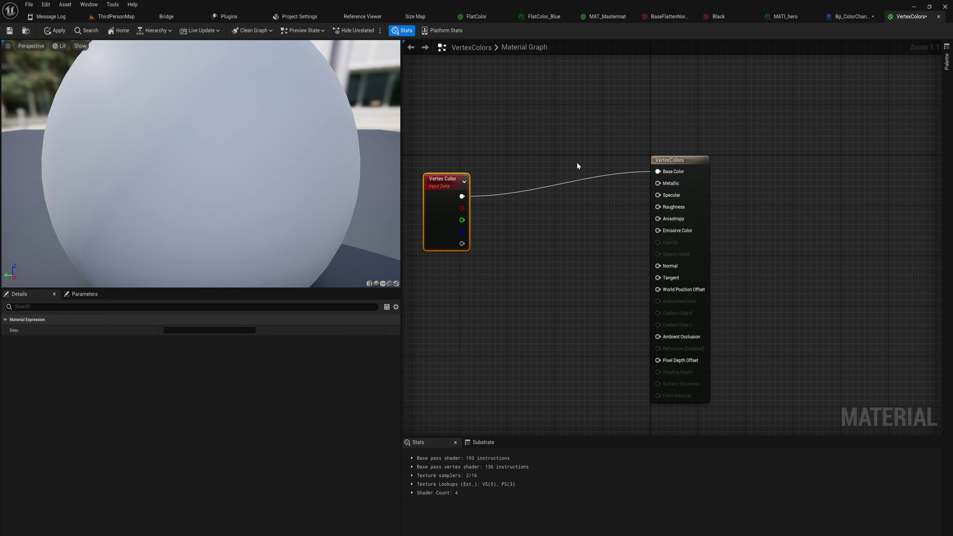
{"action": "left_click", "coordinate": [461, 196], "text": "alt"}
{"action": "left_click_drag", "start_coordinate": [452, 186], "coordinate": [435, 124]}
{"action": "right_click_drag", "start_coordinate": [487, 285], "coordinate": [528, 302]}
{"action": "right_click", "coordinate": [514, 248]}
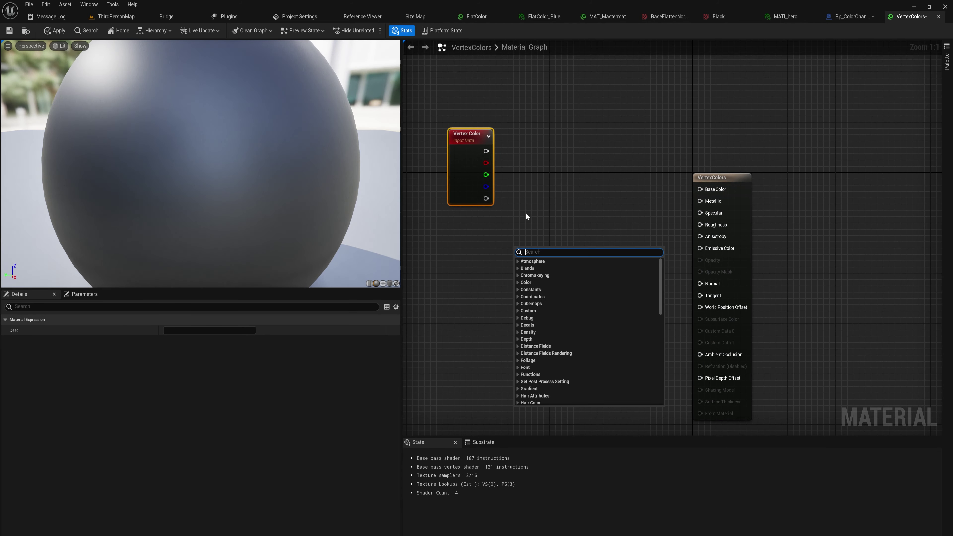
Add two Constant3Vector nodes to the material graph, one above the other beside the Vertex Color node
{"action": "left_click", "coordinate": [527, 159]}
{"action": "key", "text": "3"}
{"action": "left_click", "coordinate": [528, 76]}
{"action": "key", "text": "3"}
{"action": "left_click", "coordinate": [540, 175]}
Convert the two color constants to parameters, naming the upper one Color1 and the lower one Color2
{"action": "right_click", "coordinate": [553, 87]}
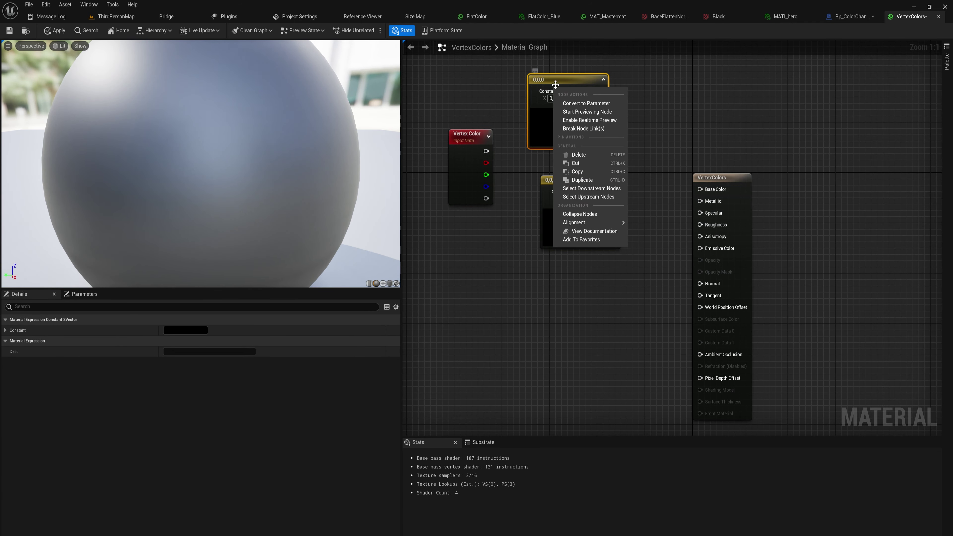
{"action": "left_click", "coordinate": [580, 103]}
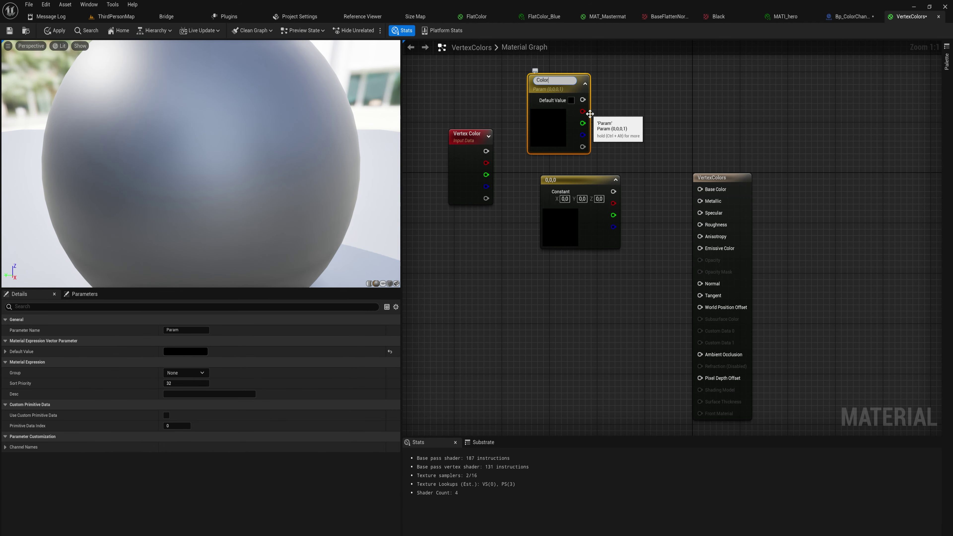
{"action": "type", "text": "Color1"}
{"action": "key", "text": "Return"}
{"action": "left_click_drag", "start_coordinate": [562, 228], "coordinate": [553, 227]}
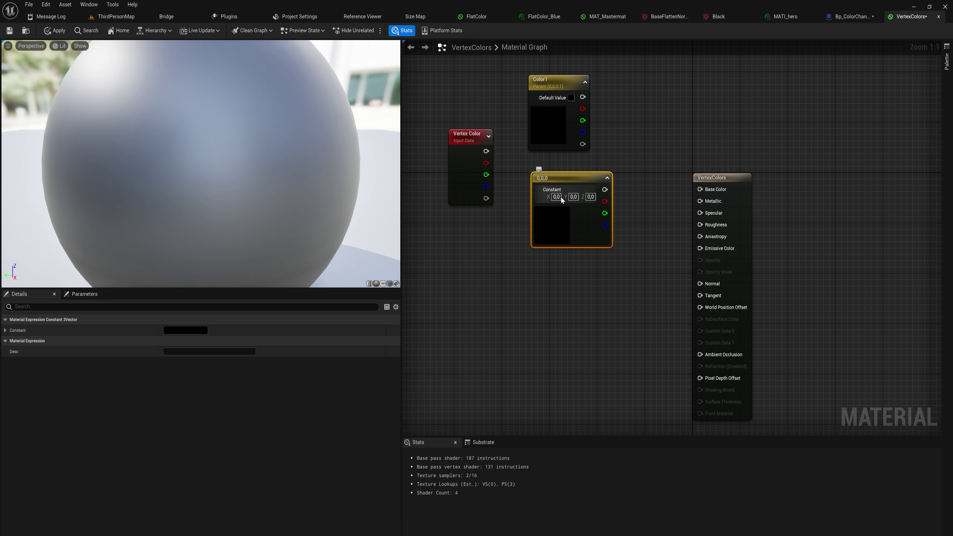
{"action": "right_click", "coordinate": [567, 182]}
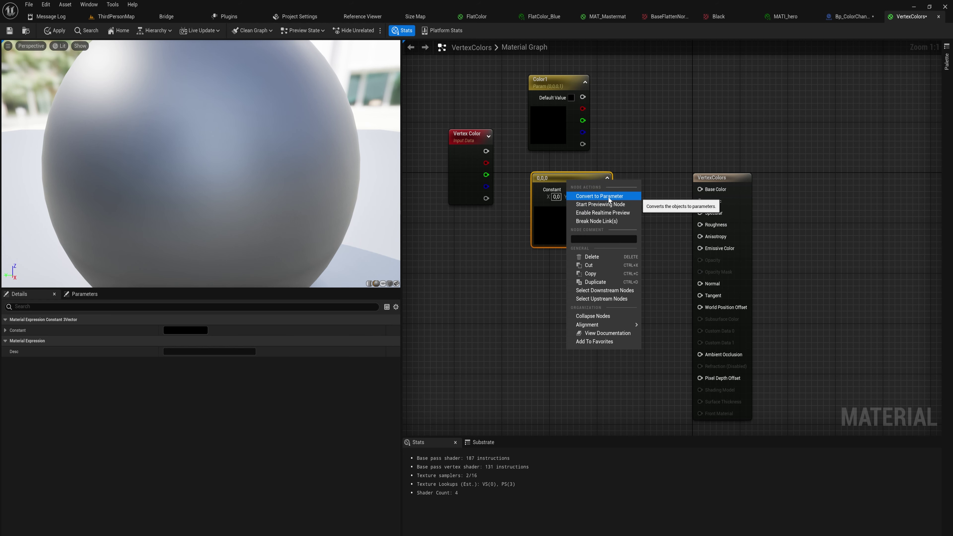
{"action": "left_click", "coordinate": [607, 194]}
{"action": "type", "text": "Color2"}
{"action": "key", "text": "Return"}
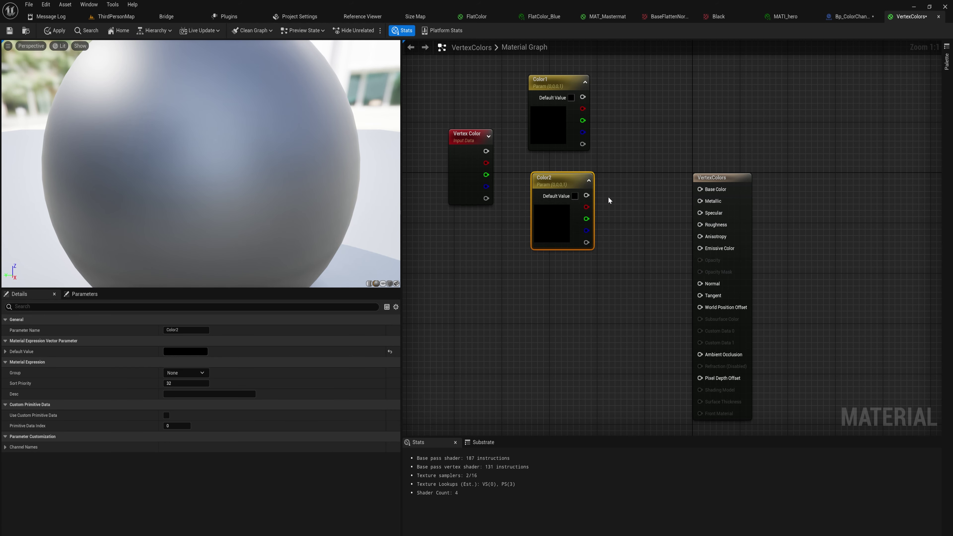
Set the default value of Color1 to blue, sRGB hex 004AFFFF, and the default value of Color2 to yellow
{"action": "double_click", "coordinate": [557, 140]}
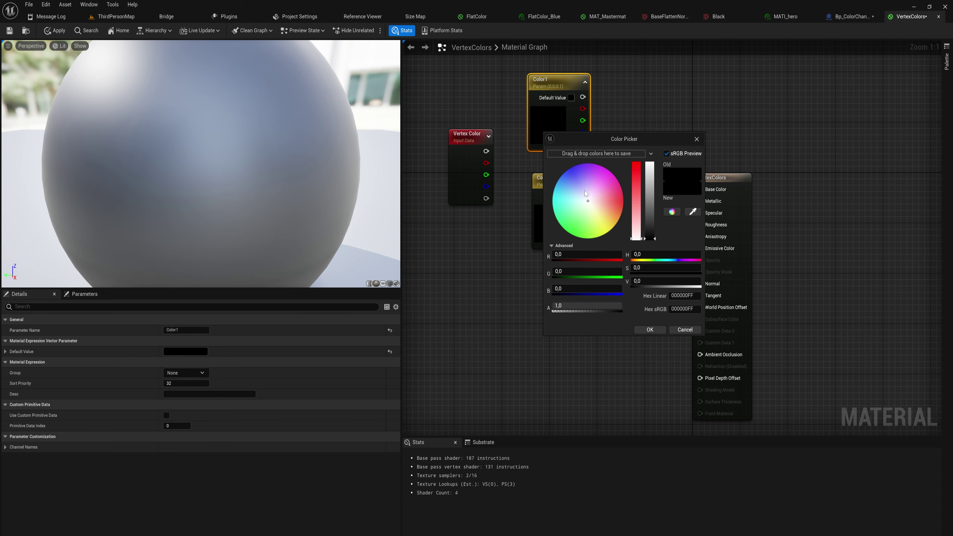
{"action": "left_click_drag", "start_coordinate": [584, 191], "coordinate": [560, 160]}
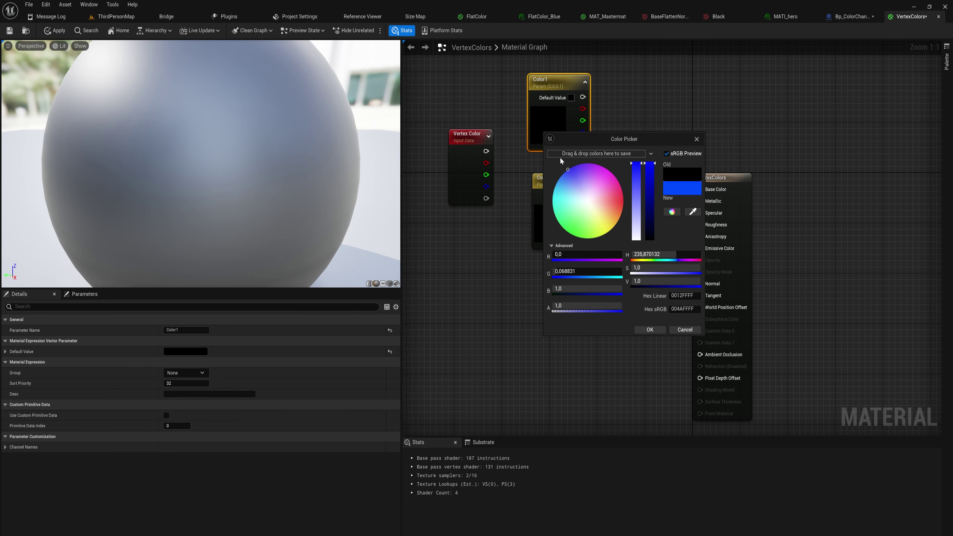
{"action": "left_click", "coordinate": [654, 330]}
{"action": "double_click", "coordinate": [564, 220]}
{"action": "left_click_drag", "start_coordinate": [617, 281], "coordinate": [689, 448]}
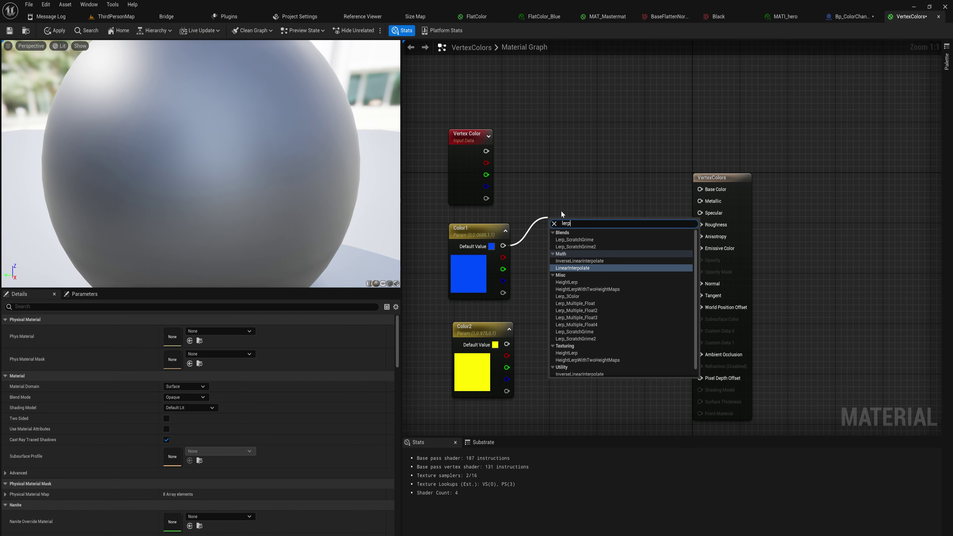
Lerp from Color1 (A) to Color2 (B) with Vertex Color's red channel as Alpha, connect the result to Base Color, and apply the material
{"action": "key", "text": "Return"}
{"action": "left_click_drag", "start_coordinate": [507, 344], "coordinate": [554, 246]}
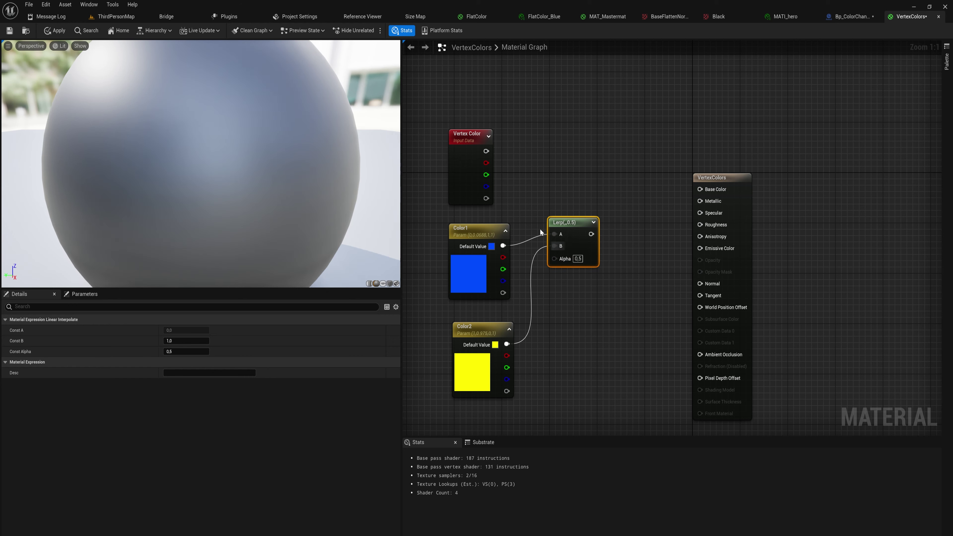
{"action": "left_click_drag", "start_coordinate": [485, 163], "coordinate": [701, 190]}
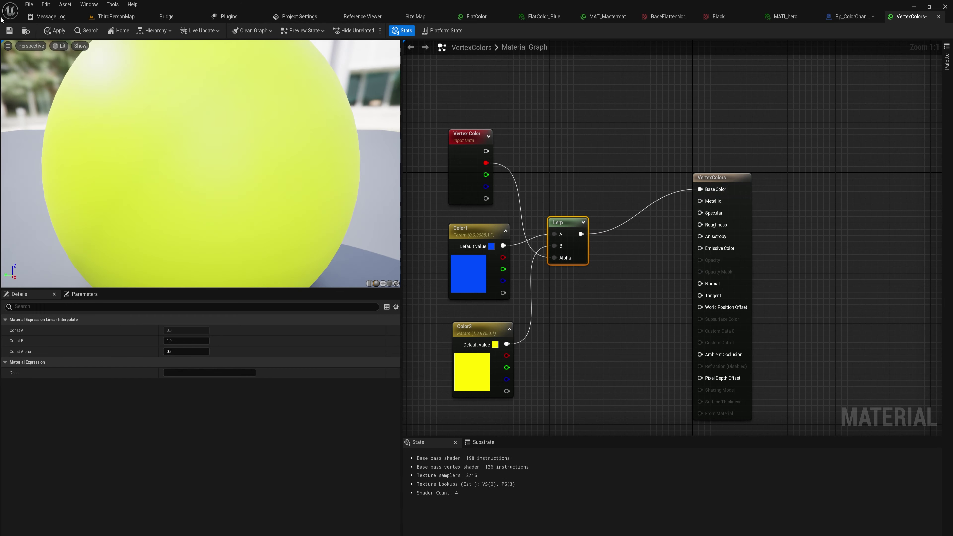
{"action": "left_click", "coordinate": [62, 33]}
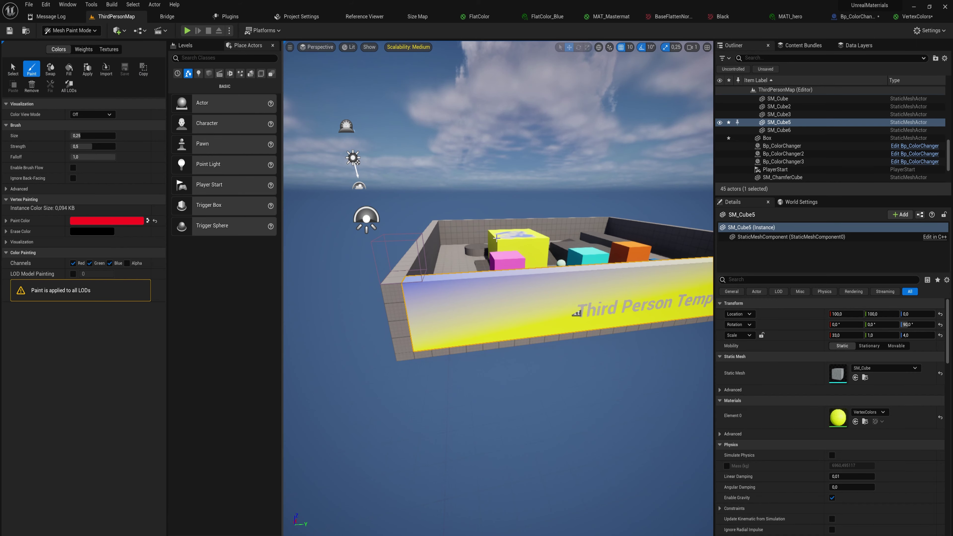
Select the Box in the ThirdPersonMap level for mesh painting and limit the paint channels to Red
{"action": "mouse_move", "coordinate": [497, 238]}
{"action": "right_mouse_down"}
{"action": "mouse_move", "coordinate": [504, 221]}
{"action": "mouse_move", "coordinate": [503, 293]}
{"action": "mouse_move", "coordinate": [537, 274]}
{"action": "mouse_move", "coordinate": [491, 210]}
{"action": "mouse_move", "coordinate": [540, 206]}
{"action": "mouse_move", "coordinate": [585, 218]}
{"action": "mouse_move", "coordinate": [525, 300]}
{"action": "right_mouse_up"}
{"action": "key", "text": "w"}
{"action": "key", "text": "w"}
{"action": "key", "text": "f"}
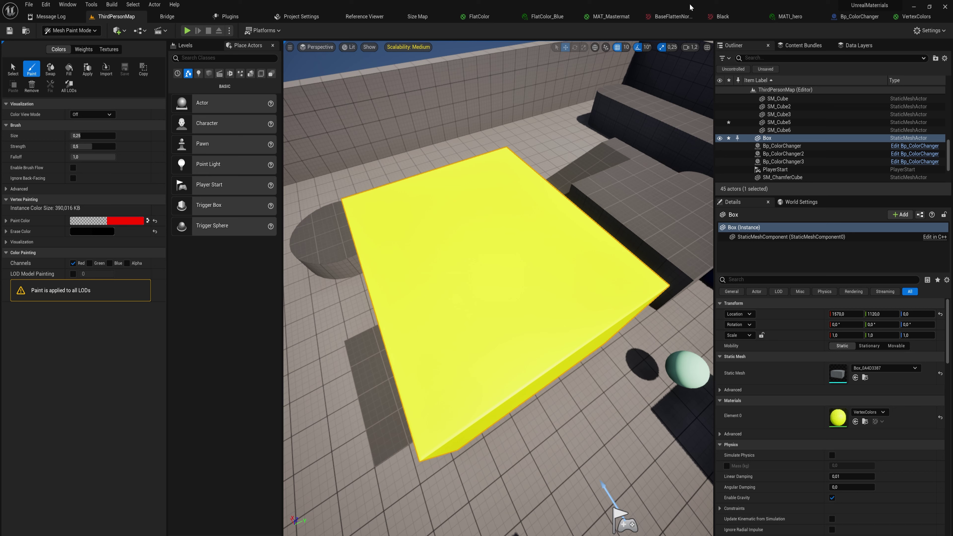
Move the Lerp node beside the two color parameters in the VertexColors graph, and return to the ThirdPersonMap level
{"action": "left_click", "coordinate": [919, 19]}
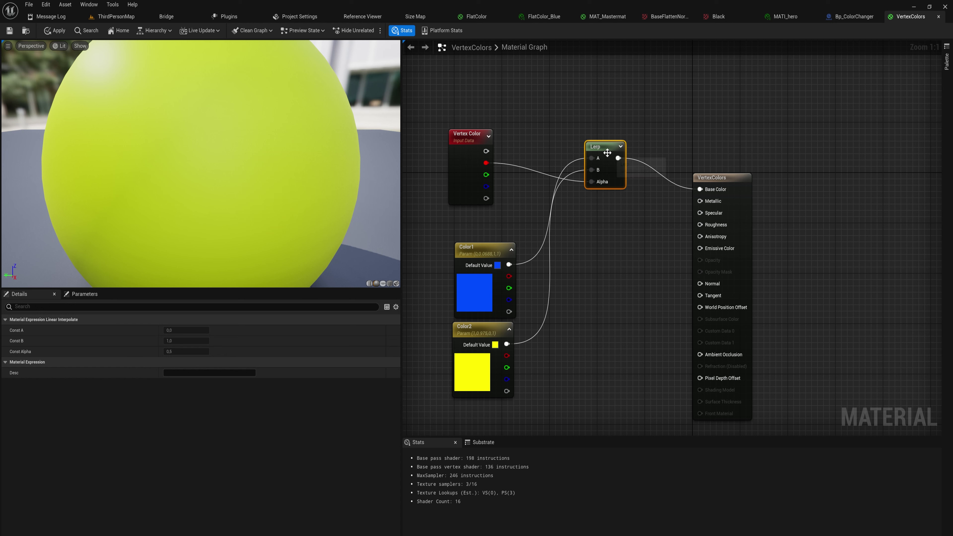
{"action": "left_click_drag", "start_coordinate": [607, 153], "coordinate": [625, 278]}
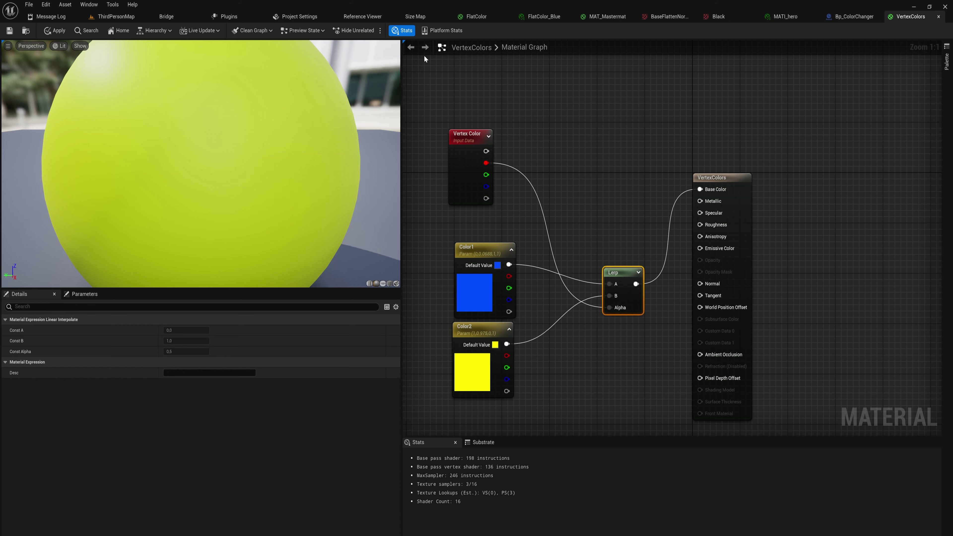
{"action": "left_click", "coordinate": [134, 16]}
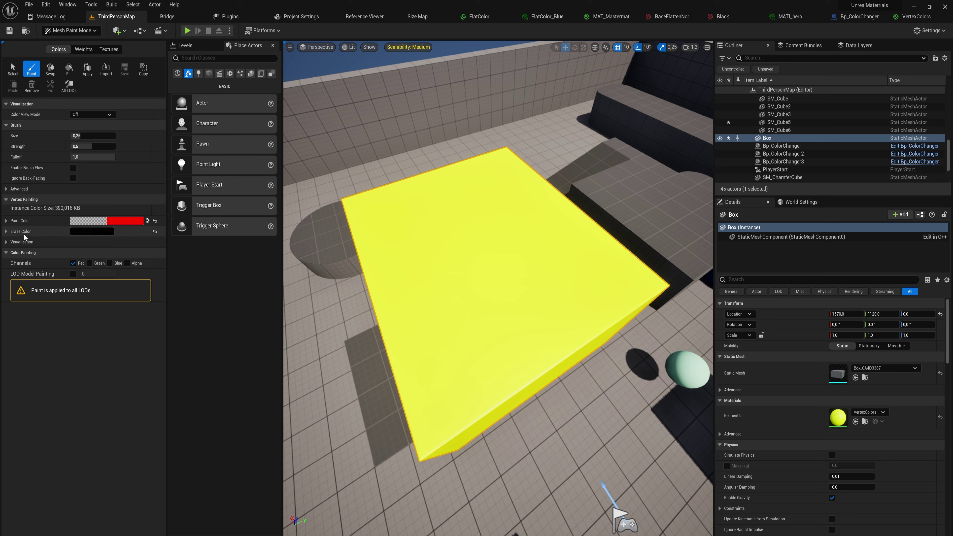
Review the Erase Color in its color picker and the vertex Visualization settings, and close the picker
{"action": "left_click", "coordinate": [80, 230]}
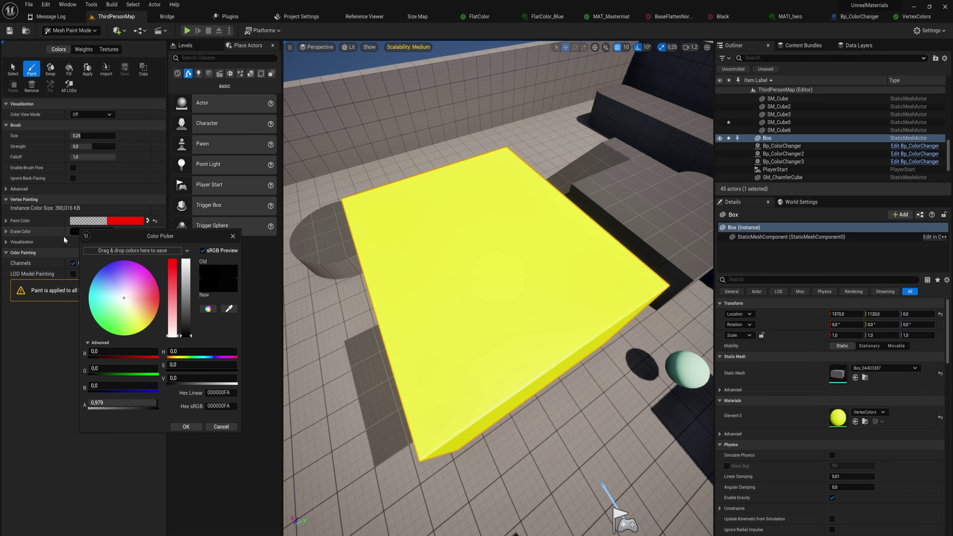
{"action": "left_click", "coordinate": [54, 241]}
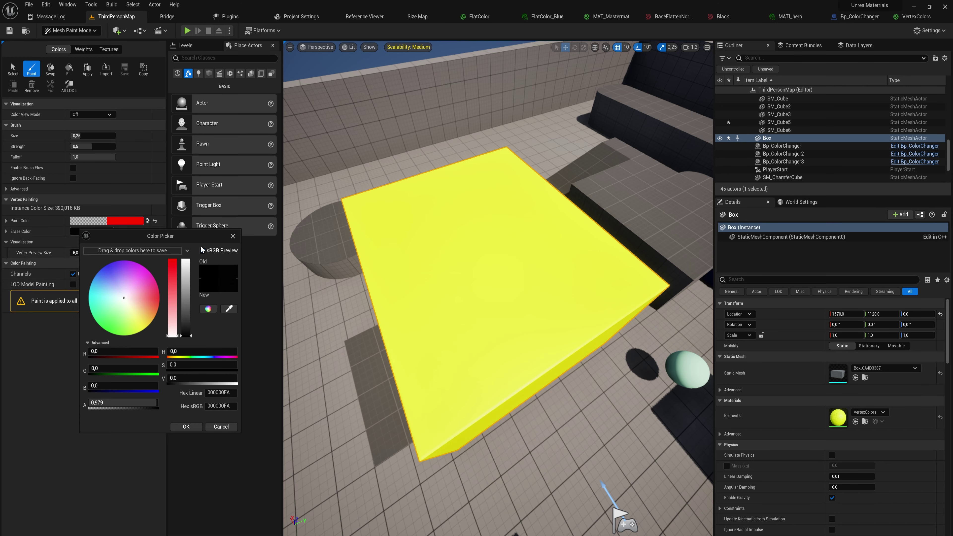
{"action": "left_click", "coordinate": [233, 237]}
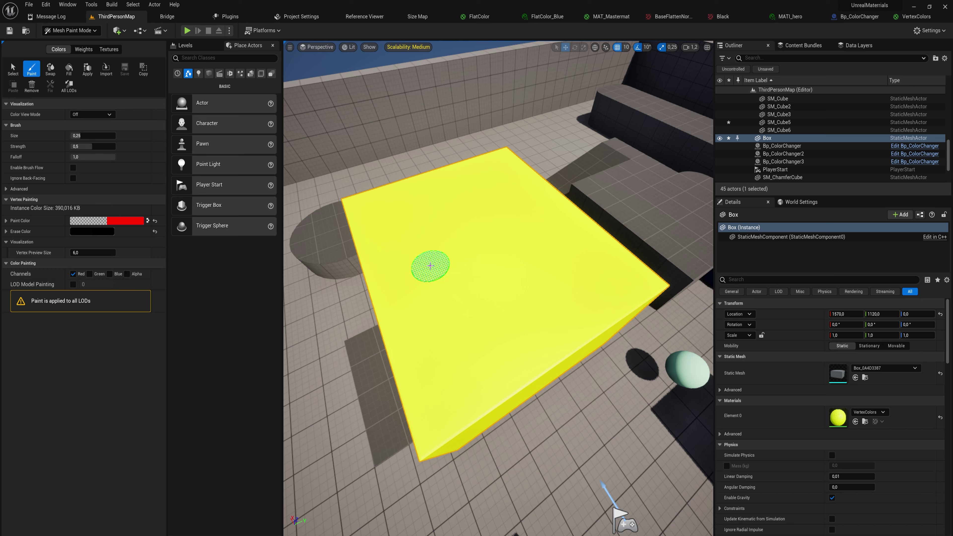
Erase the red channel in a patch on the Box's top face, and with brush strength 1.0 in a separate long stripe
{"action": "mouse_move", "coordinate": [428, 262]}
{"action": "left_mouse_down"}
{"action": "mouse_move", "coordinate": [460, 234]}
{"action": "mouse_move", "coordinate": [476, 274]}
{"action": "mouse_move", "coordinate": [452, 267]}
{"action": "mouse_move", "coordinate": [469, 261]}
{"action": "mouse_move", "coordinate": [437, 230]}
{"action": "mouse_move", "coordinate": [477, 255]}
{"action": "mouse_move", "coordinate": [481, 271]}
{"action": "mouse_move", "coordinate": [436, 244]}
{"action": "mouse_move", "coordinate": [460, 293]}
{"action": "mouse_move", "coordinate": [432, 266]}
{"action": "mouse_move", "coordinate": [425, 276]}
{"action": "mouse_move", "coordinate": [457, 304]}
{"action": "left_mouse_up"}
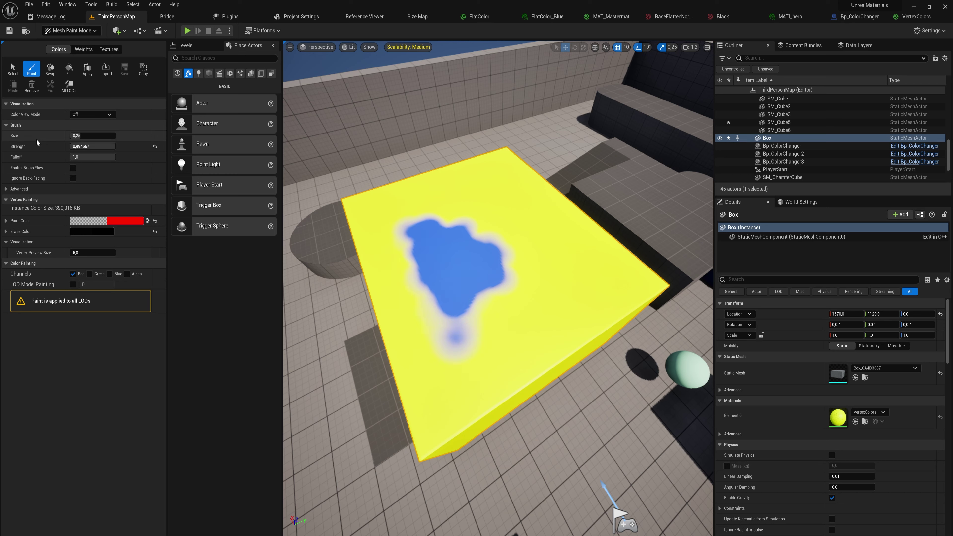
{"action": "mouse_move", "coordinate": [98, 147]}
{"action": "left_mouse_down"}
{"action": "mouse_move", "coordinate": [128, 147]}
{"action": "mouse_move", "coordinate": [99, 150]}
{"action": "left_mouse_up"}
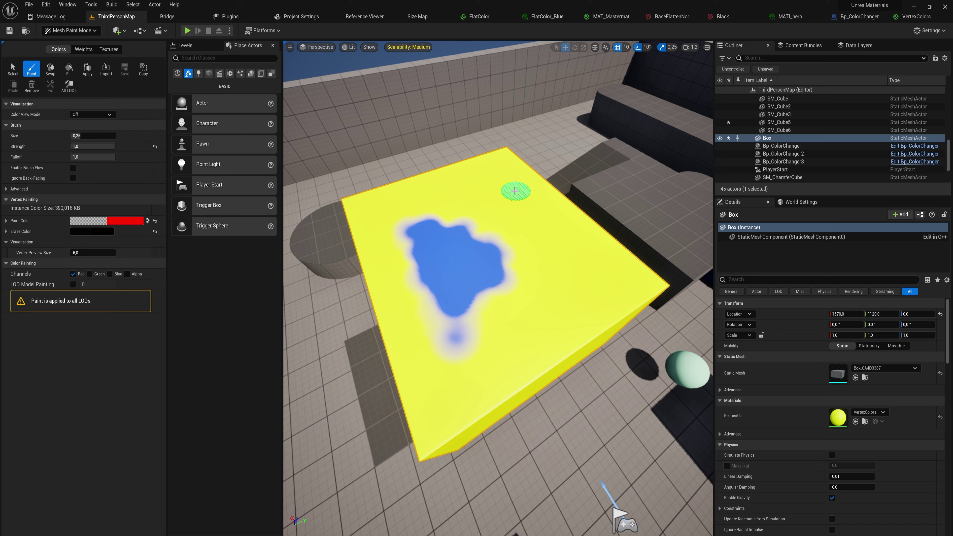
{"action": "mouse_move", "coordinate": [515, 191]}
{"action": "left_mouse_down"}
{"action": "mouse_move", "coordinate": [557, 261]}
{"action": "mouse_move", "coordinate": [519, 196]}
{"action": "mouse_move", "coordinate": [541, 242]}
{"action": "left_mouse_up"}
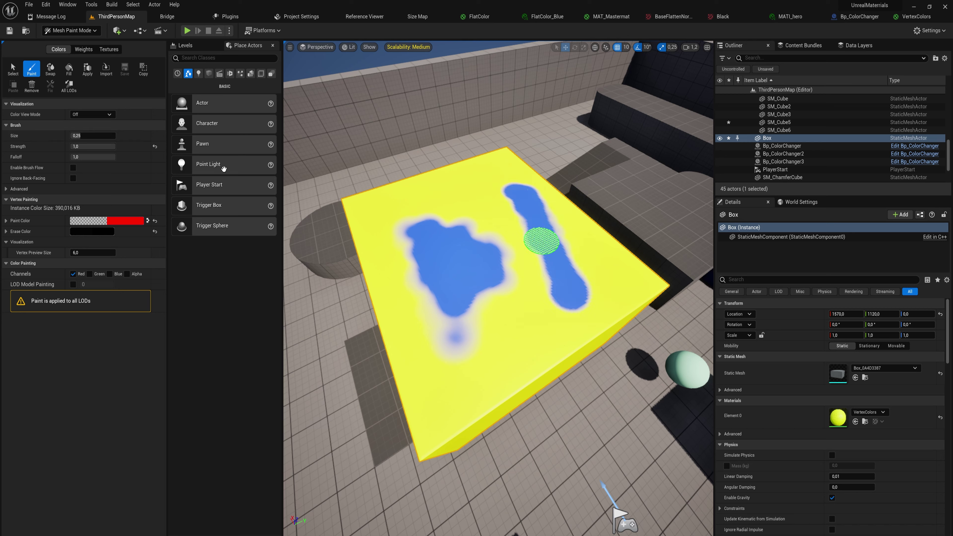
Set the brush falloff to 0.0 and erase the red channel in an oval spot near the top face's far edge
{"action": "left_click", "coordinate": [94, 157]}
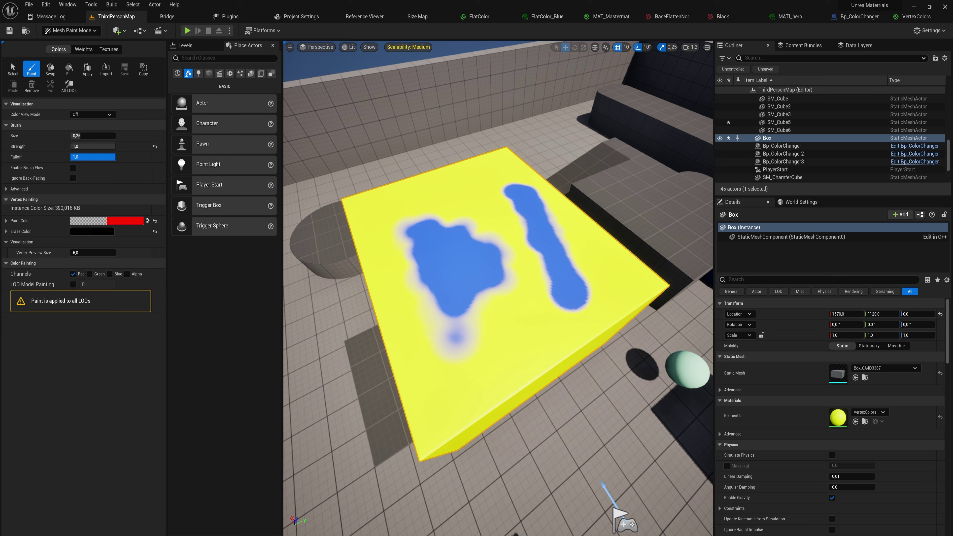
{"action": "type", "text": "0,0"}
{"action": "key", "text": "Return"}
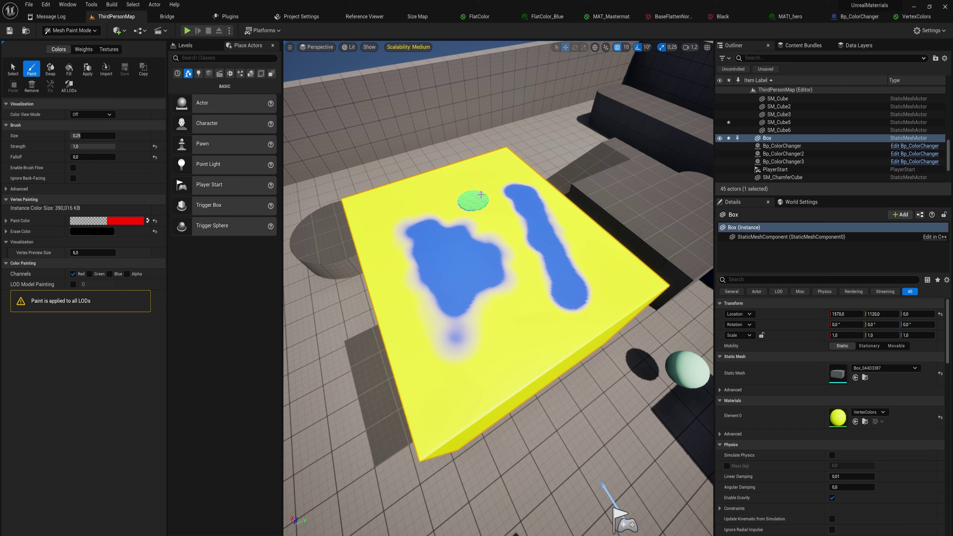
{"action": "left_click_drag", "start_coordinate": [465, 183], "coordinate": [467, 196]}
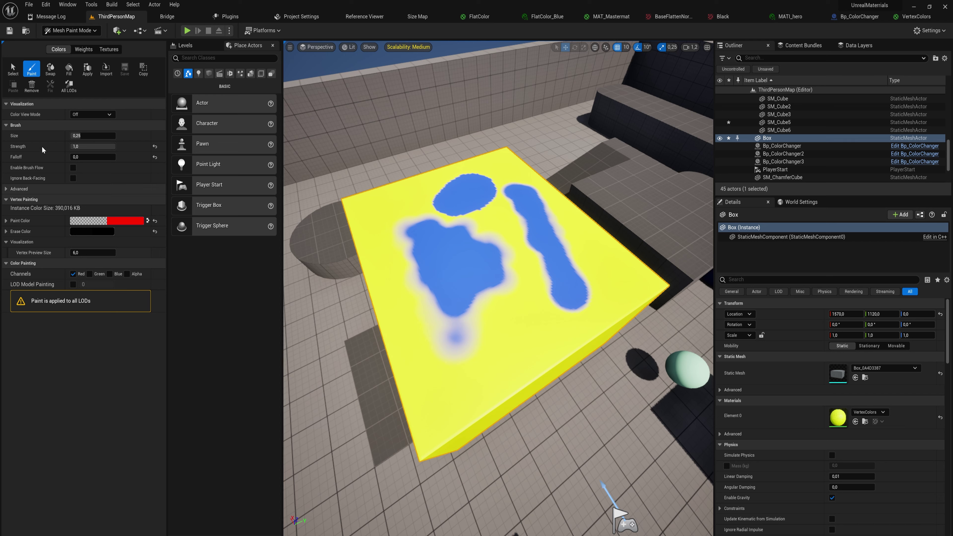
Set the brush falloff to 0.994667 and size to 1.0, and erase the red channel across most of the Box's top face
{"action": "left_click_drag", "start_coordinate": [96, 157], "coordinate": [140, 157]}
{"action": "left_click_drag", "start_coordinate": [88, 136], "coordinate": [127, 136]}
{"action": "mouse_move", "coordinate": [540, 266]}
{"action": "left_mouse_down"}
{"action": "mouse_move", "coordinate": [334, 171]}
{"action": "mouse_move", "coordinate": [499, 277]}
{"action": "mouse_move", "coordinate": [361, 352]}
{"action": "mouse_move", "coordinate": [517, 235]}
{"action": "mouse_move", "coordinate": [564, 319]}
{"action": "left_mouse_up"}
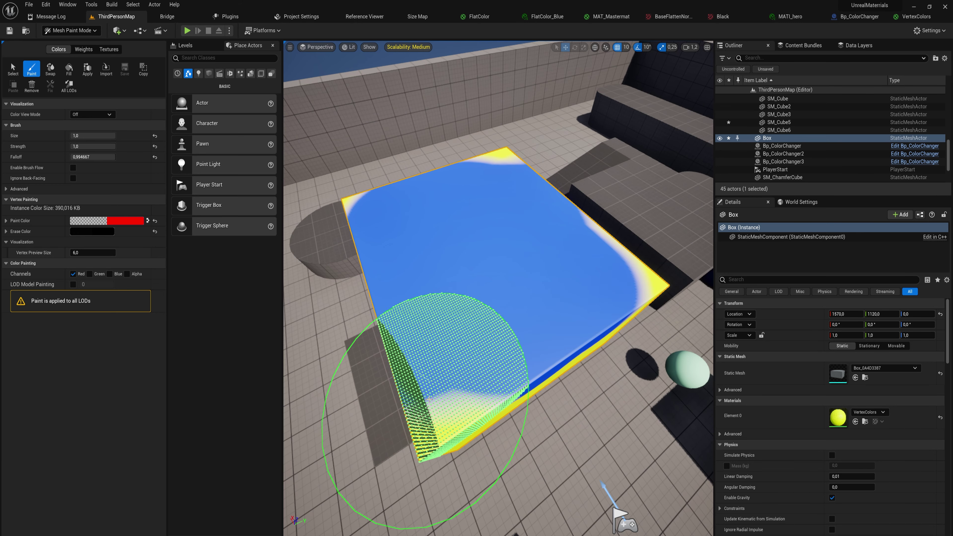
Examine the Box's vertex colors in the RGB, Alpha, Red, Green and Blue channel view modes, and set Color View Mode back to Off
{"action": "left_click", "coordinate": [96, 115]}
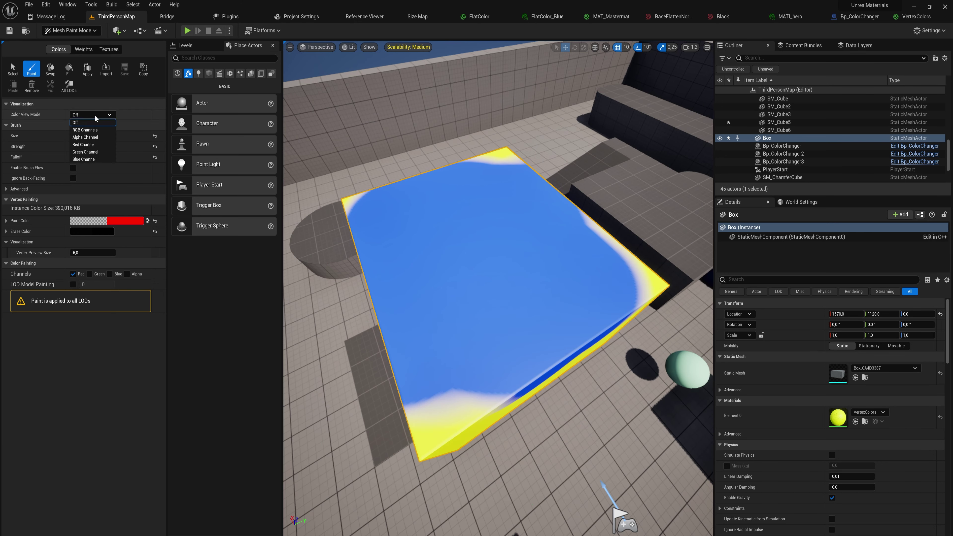
{"action": "left_click", "coordinate": [92, 114]}
{"action": "left_click", "coordinate": [92, 114]}
{"action": "left_click", "coordinate": [87, 129]}
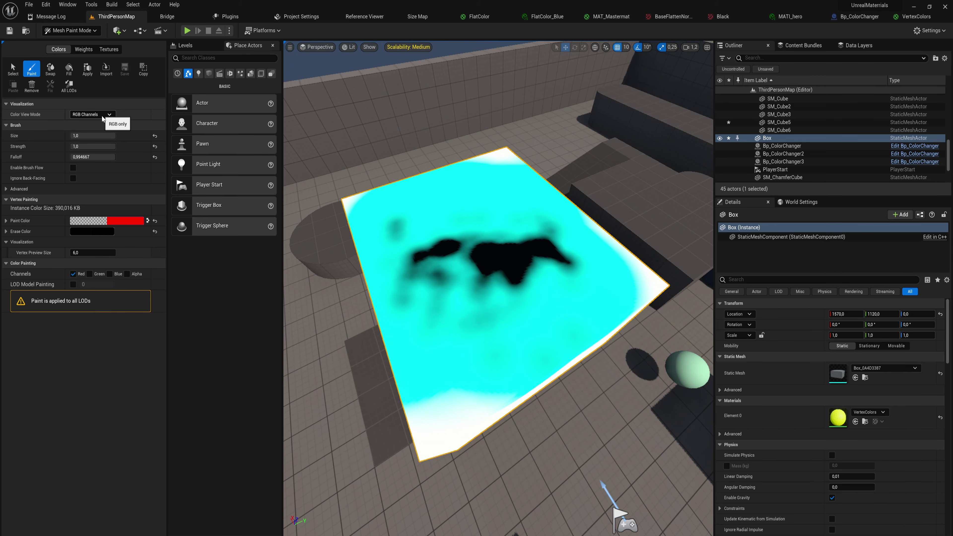
{"action": "left_click", "coordinate": [92, 114]}
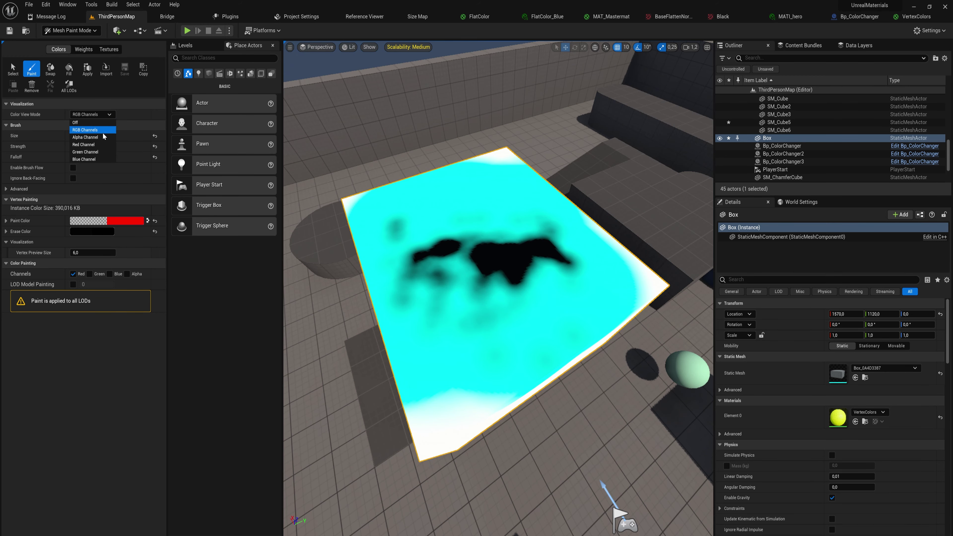
{"action": "left_click", "coordinate": [89, 138]}
{"action": "left_click", "coordinate": [92, 114]}
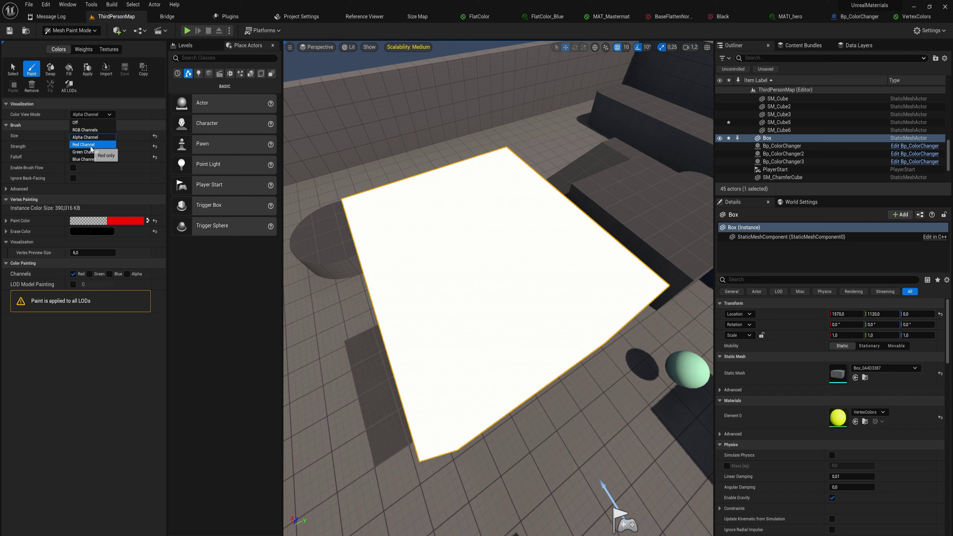
{"action": "left_click", "coordinate": [90, 145]}
{"action": "left_click", "coordinate": [92, 114]}
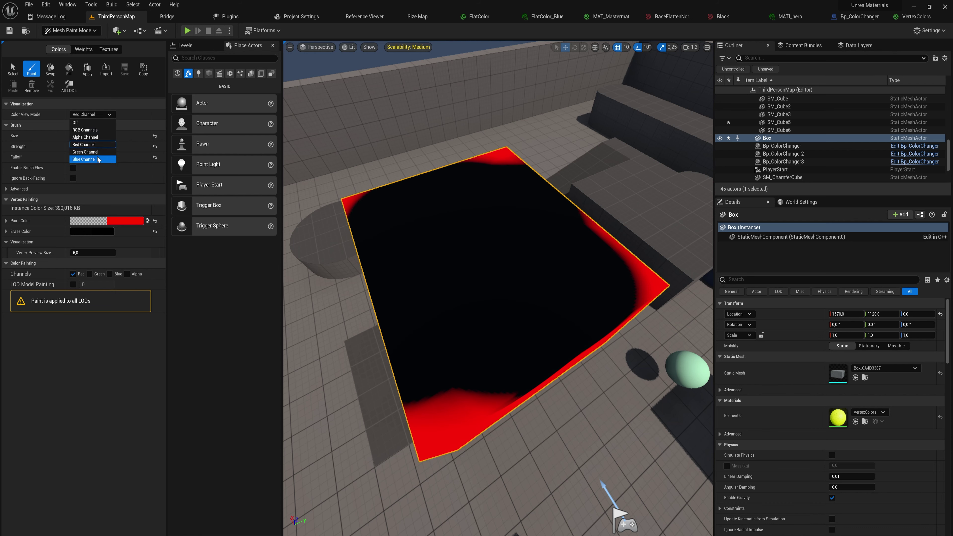
{"action": "left_click", "coordinate": [98, 159]}
{"action": "left_click", "coordinate": [92, 114]}
{"action": "left_click", "coordinate": [90, 152]}
{"action": "left_click", "coordinate": [92, 114]}
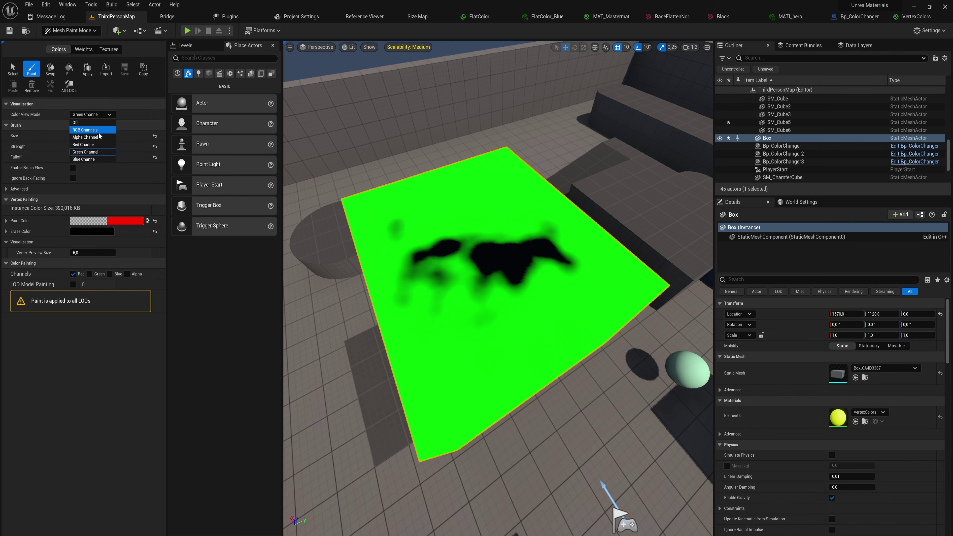
{"action": "left_click", "coordinate": [91, 159]}
{"action": "left_click", "coordinate": [92, 114]}
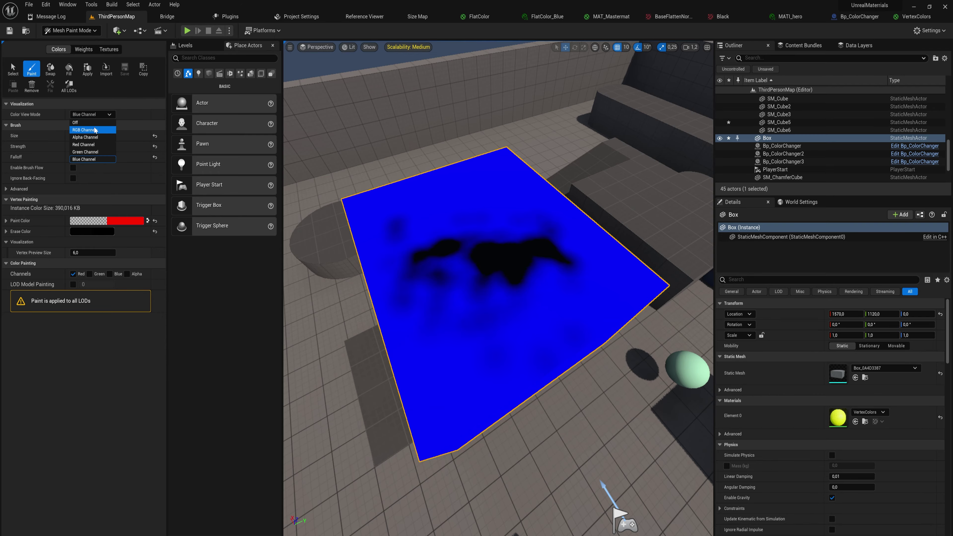
{"action": "left_click", "coordinate": [92, 123]}
Erase the leftover red areas around the edges of the Box's top face, and return to Selection Mode
{"action": "mouse_move", "coordinate": [565, 366]}
{"action": "right_mouse_down"}
{"action": "mouse_move", "coordinate": [557, 355]}
{"action": "mouse_move", "coordinate": [499, 356]}
{"action": "mouse_move", "coordinate": [503, 304]}
{"action": "right_mouse_up"}
{"action": "mouse_move", "coordinate": [525, 357]}
{"action": "right_mouse_down"}
{"action": "mouse_move", "coordinate": [529, 390]}
{"action": "mouse_move", "coordinate": [531, 357]}
{"action": "right_mouse_up"}
{"action": "right_click_drag", "start_coordinate": [590, 349], "coordinate": [591, 376]}
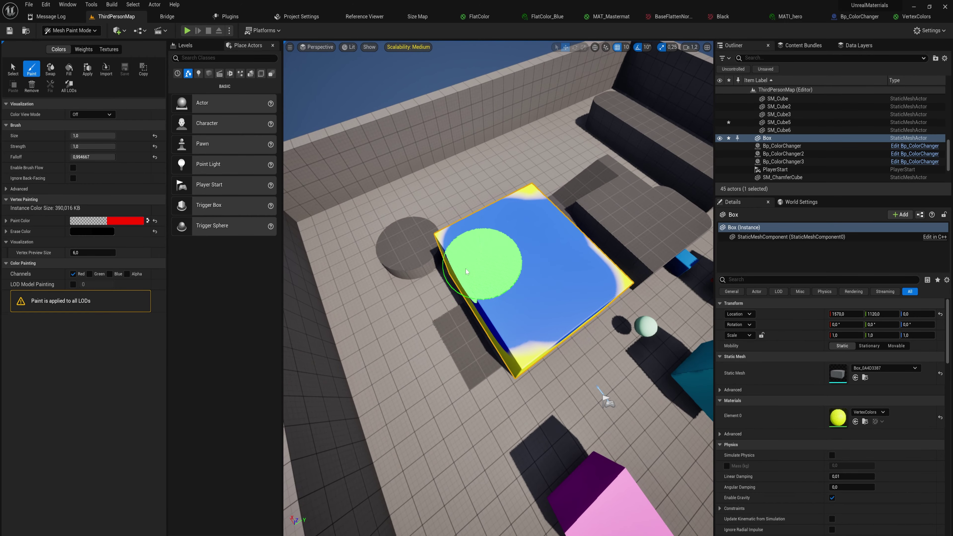
{"action": "scroll", "coordinate": [593, 267], "scroll_direction": "up", "scroll_amount": 6}
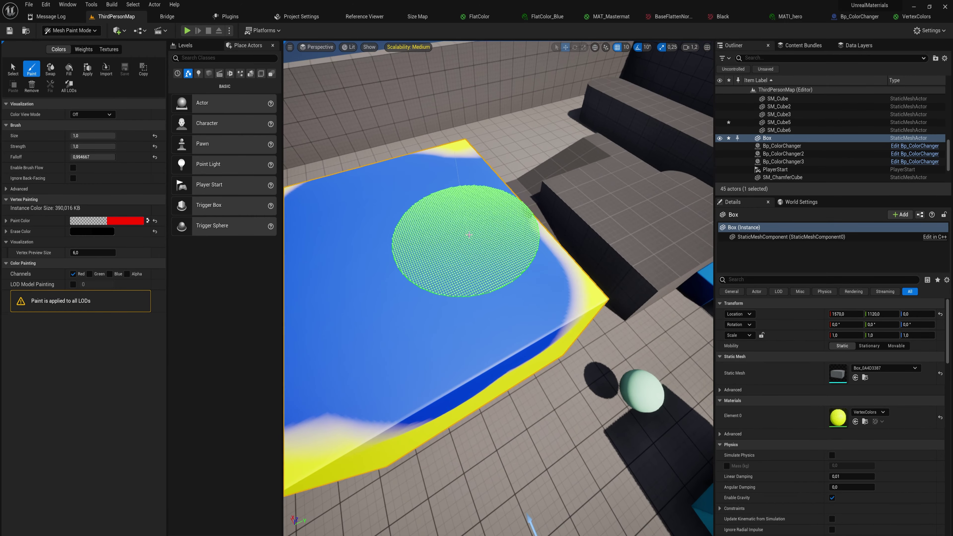
{"action": "mouse_move", "coordinate": [481, 180]}
{"action": "left_mouse_down"}
{"action": "mouse_move", "coordinate": [445, 152]}
{"action": "mouse_move", "coordinate": [358, 373]}
{"action": "left_mouse_up"}
{"action": "right_click_drag", "start_coordinate": [359, 373], "coordinate": [356, 371]}
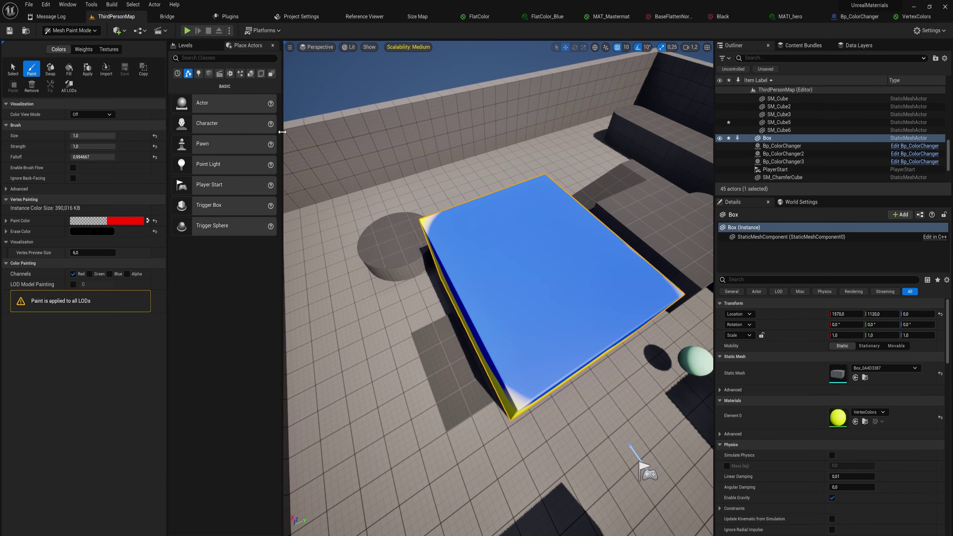
{"action": "left_click", "coordinate": [74, 31]}
{"action": "left_click", "coordinate": [75, 41]}
{"action": "right_click_drag", "start_coordinate": [432, 289], "coordinate": [431, 259]}
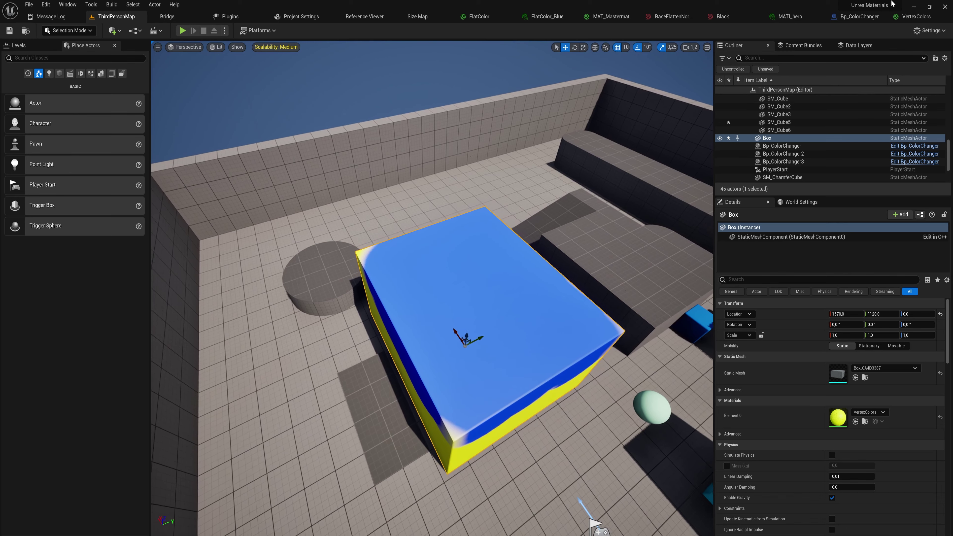
Delete the Color1 and Color2 parameters from the VertexColors material graph
{"action": "left_click", "coordinate": [911, 17]}
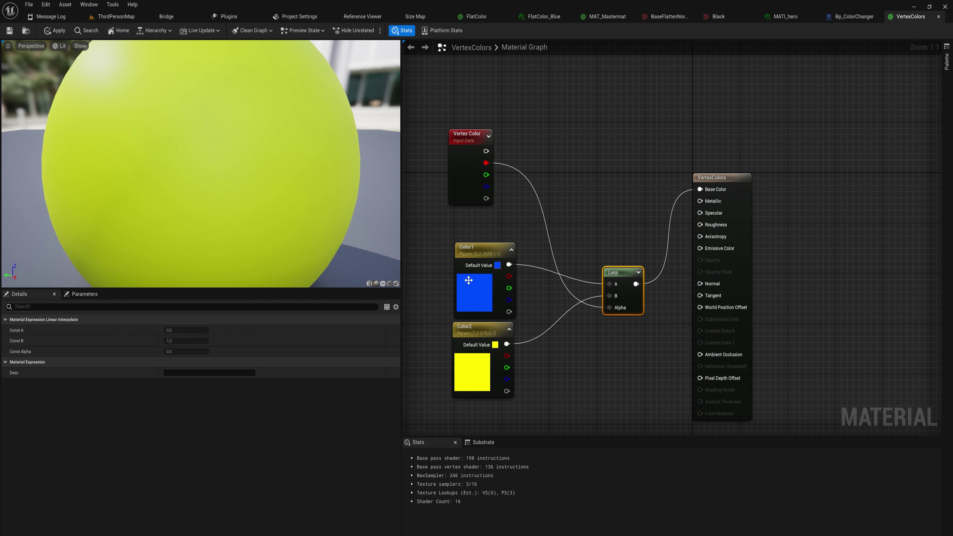
{"action": "left_click_drag", "start_coordinate": [539, 223], "coordinate": [480, 404]}
{"action": "key", "text": "Delete"}
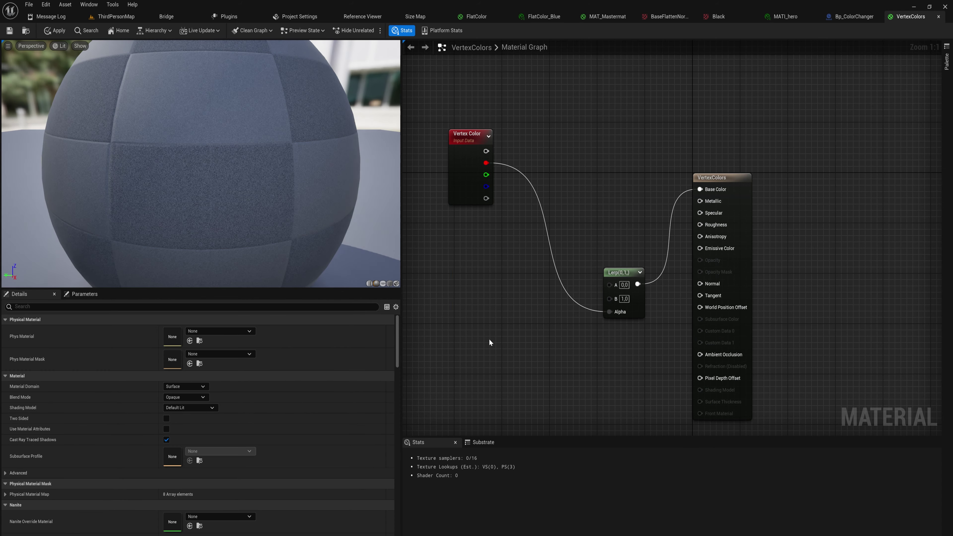
Add two Texture Sample nodes and connect the upper one's RGB to Lerp A and the lower one's RGB to Lerp B
{"action": "right_click", "coordinate": [472, 291]}
{"action": "type", "text": "texture"}
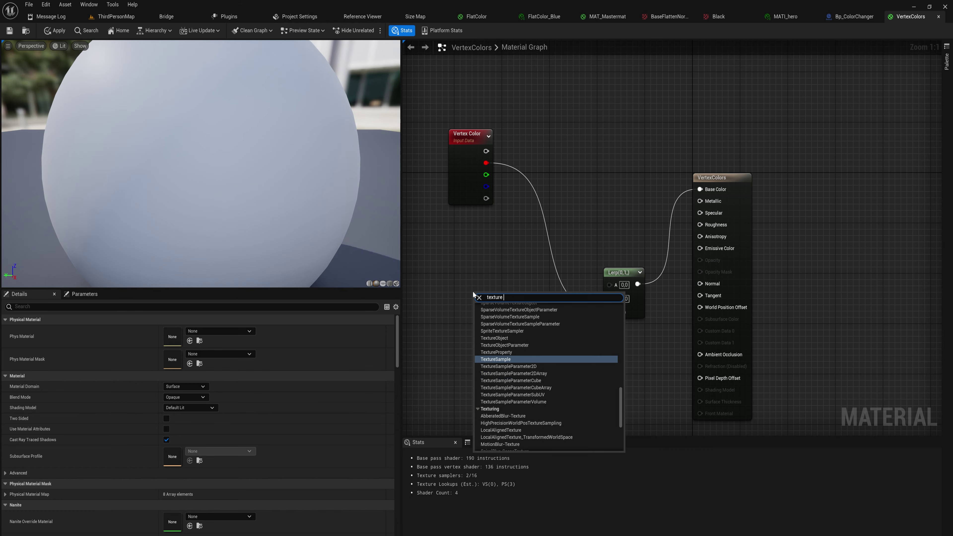
{"action": "key", "text": "Return"}
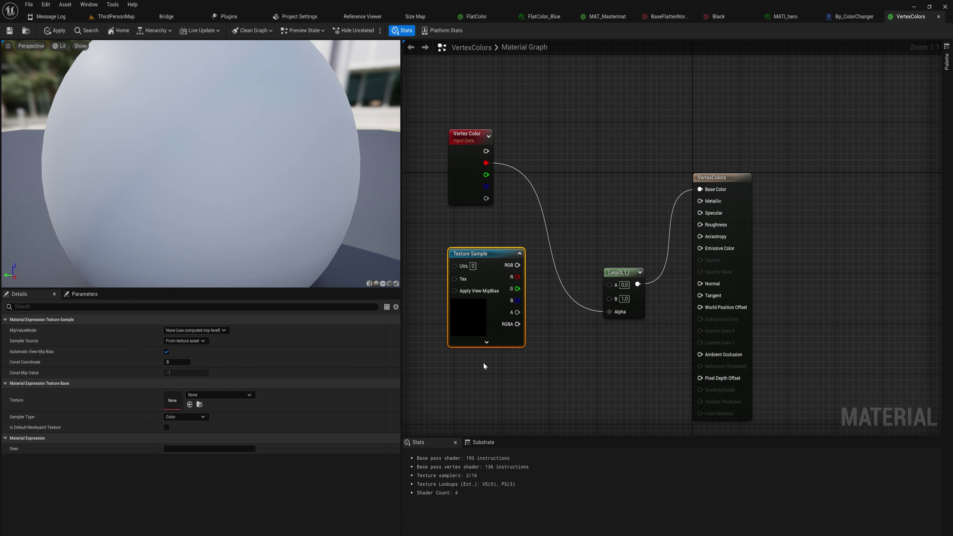
{"action": "key", "text": "ctrl+w"}
{"action": "right_click_drag", "start_coordinate": [483, 366], "coordinate": [494, 295]}
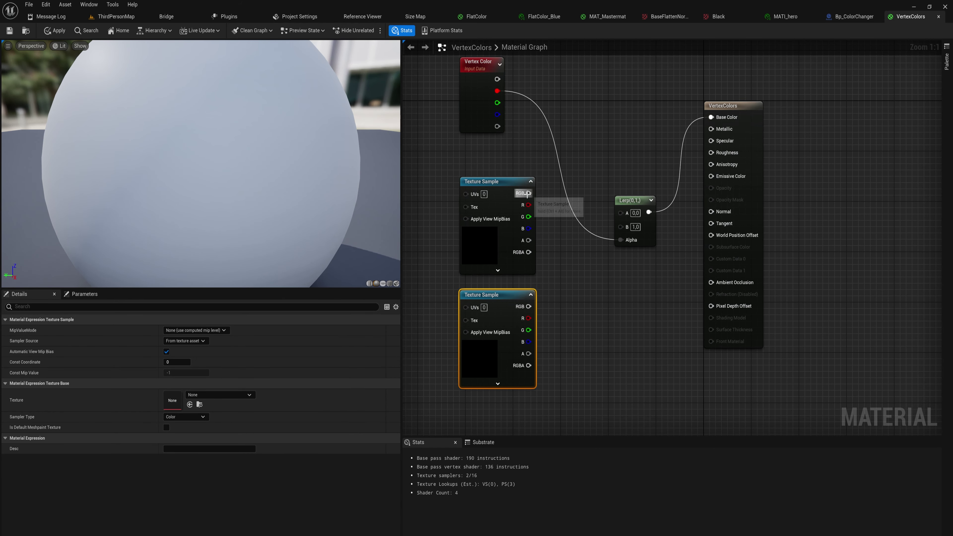
{"action": "left_click_drag", "start_coordinate": [528, 193], "coordinate": [619, 213]}
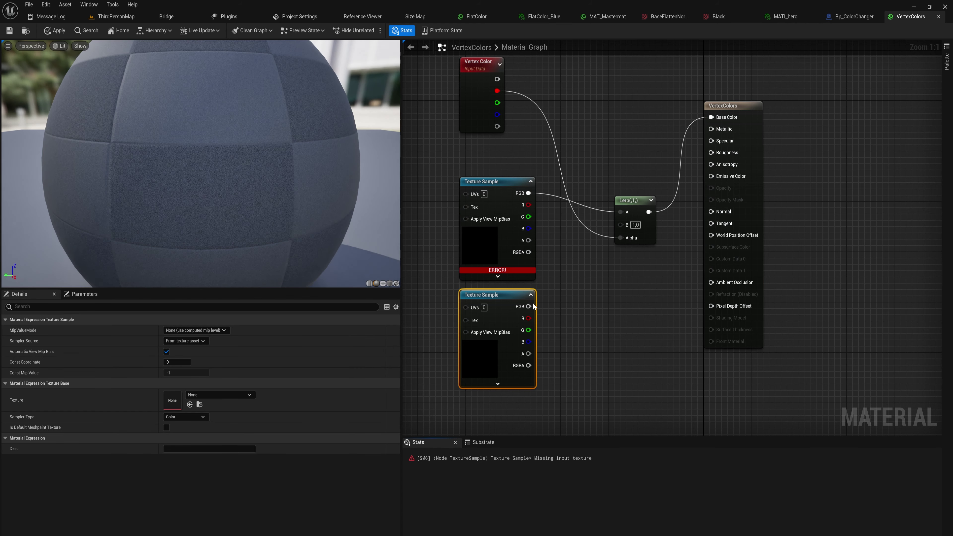
{"action": "left_click_drag", "start_coordinate": [528, 306], "coordinate": [621, 224]}
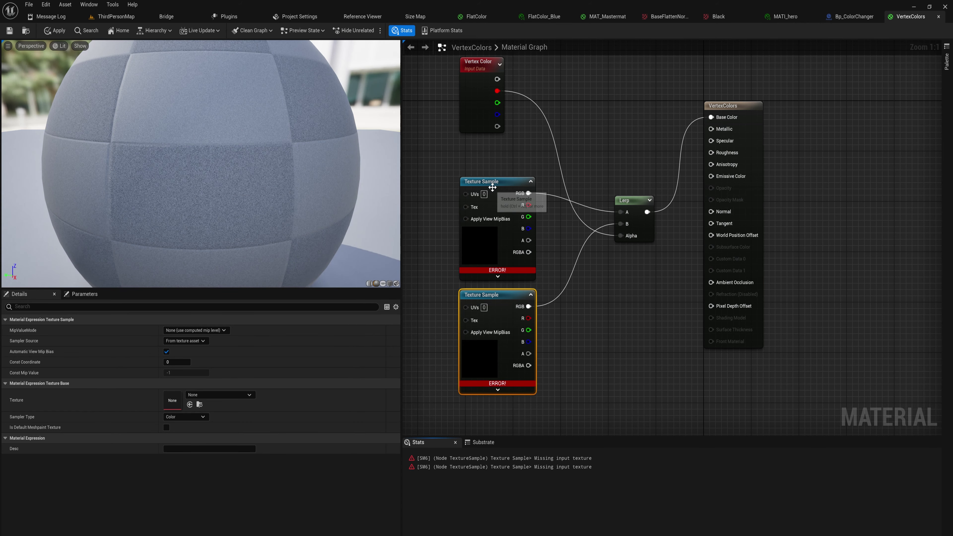
Assign the T_Ground_Grass_D texture to the Texture Sample feeding Lerp A
{"action": "left_click", "coordinate": [495, 182]}
{"action": "left_click", "coordinate": [206, 396]}
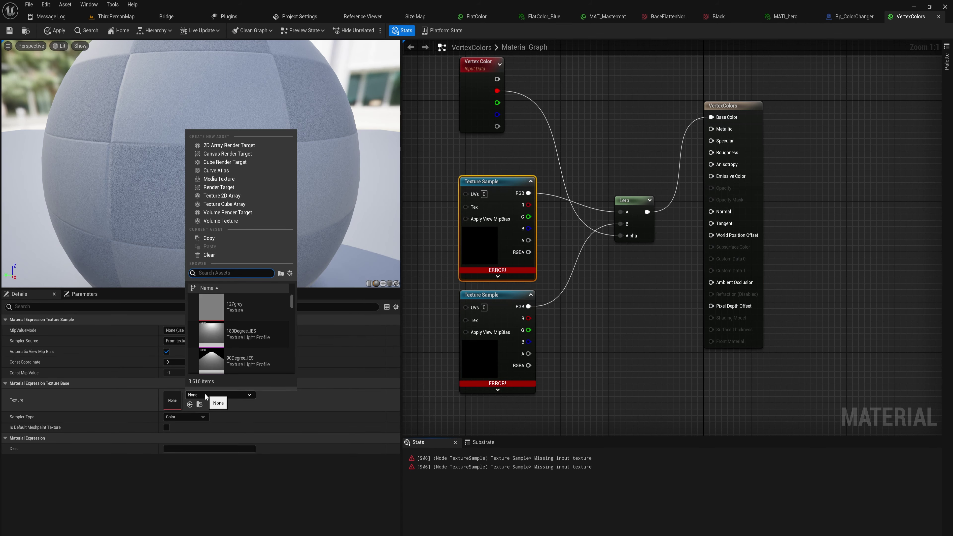
{"action": "type", "text": "grass"}
{"action": "left_click", "coordinate": [259, 302]}
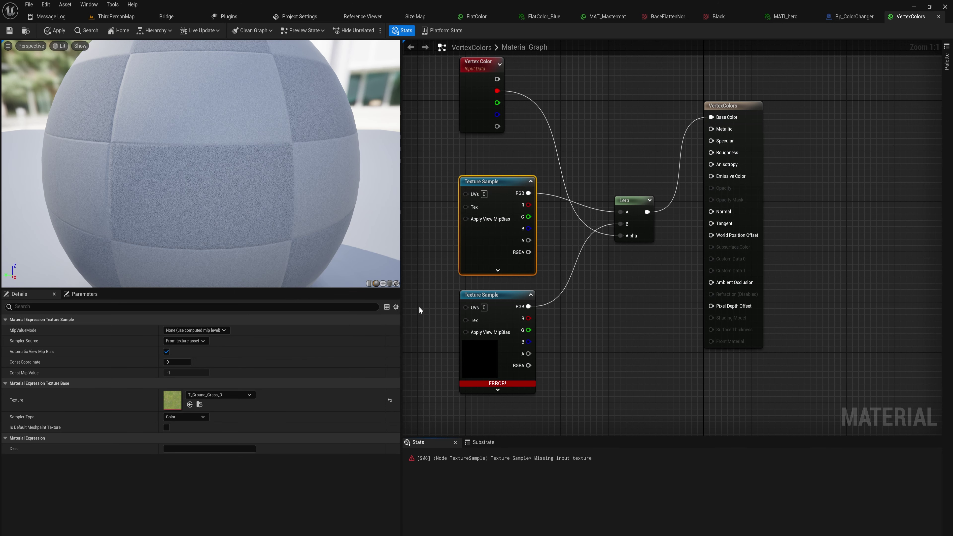
Assign the T_Rock_Sandstone_D texture to the Texture Sample feeding Lerp B
{"action": "left_click", "coordinate": [510, 299]}
{"action": "left_click", "coordinate": [210, 395]}
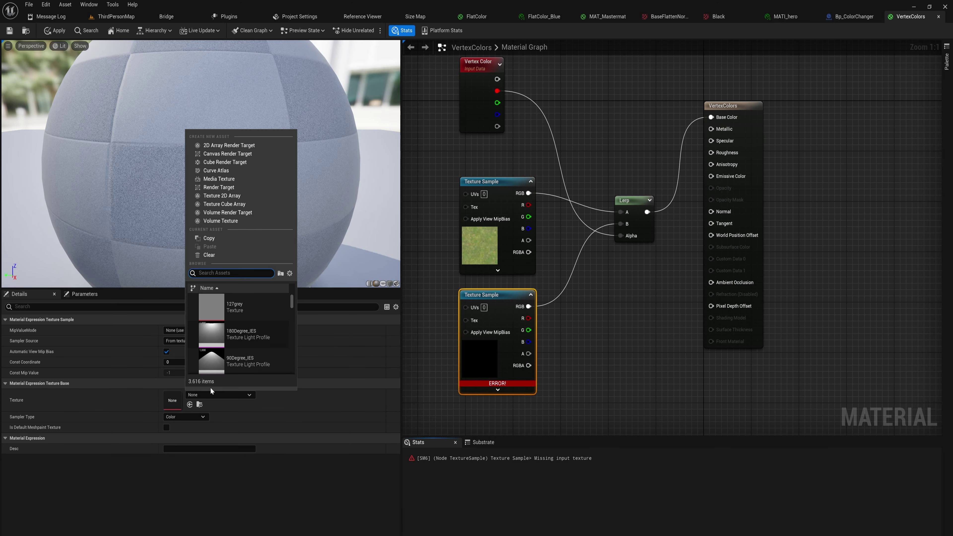
{"action": "type", "text": "sand"}
{"action": "left_click", "coordinate": [248, 303]}
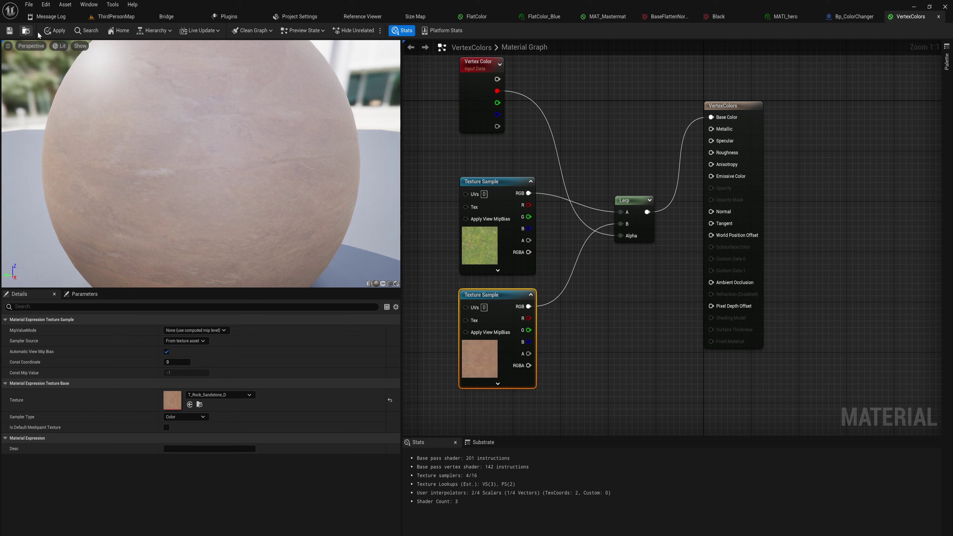
Apply the VertexColors material changes and return to the Box in the ThirdPersonMap level
{"action": "left_click", "coordinate": [56, 31]}
{"action": "left_click", "coordinate": [110, 16]}
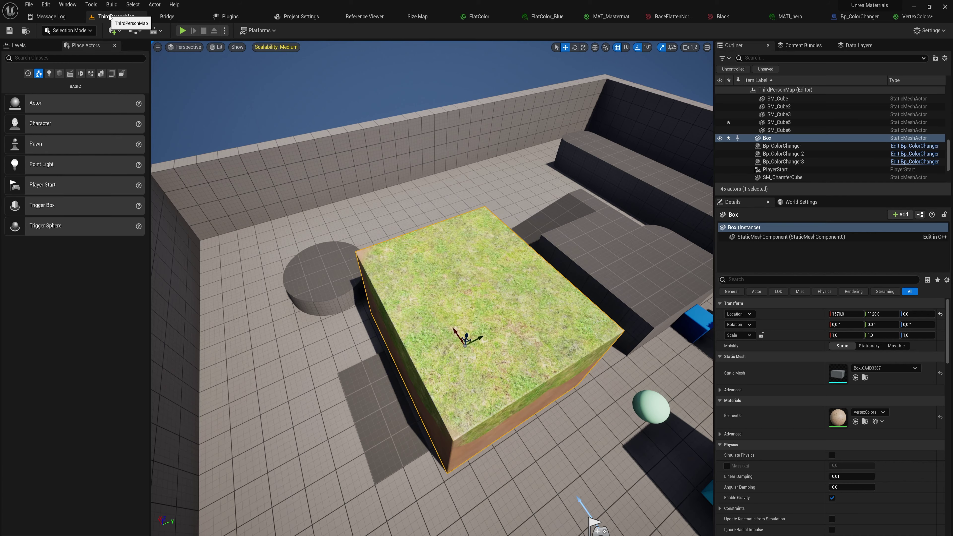
{"action": "mouse_move", "coordinate": [474, 324]}
{"action": "right_mouse_down"}
{"action": "mouse_move", "coordinate": [503, 320]}
{"action": "mouse_move", "coordinate": [435, 336]}
{"action": "mouse_move", "coordinate": [555, 297]}
{"action": "mouse_move", "coordinate": [526, 275]}
{"action": "mouse_move", "coordinate": [436, 284]}
{"action": "mouse_move", "coordinate": [394, 261]}
{"action": "mouse_move", "coordinate": [411, 329]}
{"action": "right_mouse_up"}
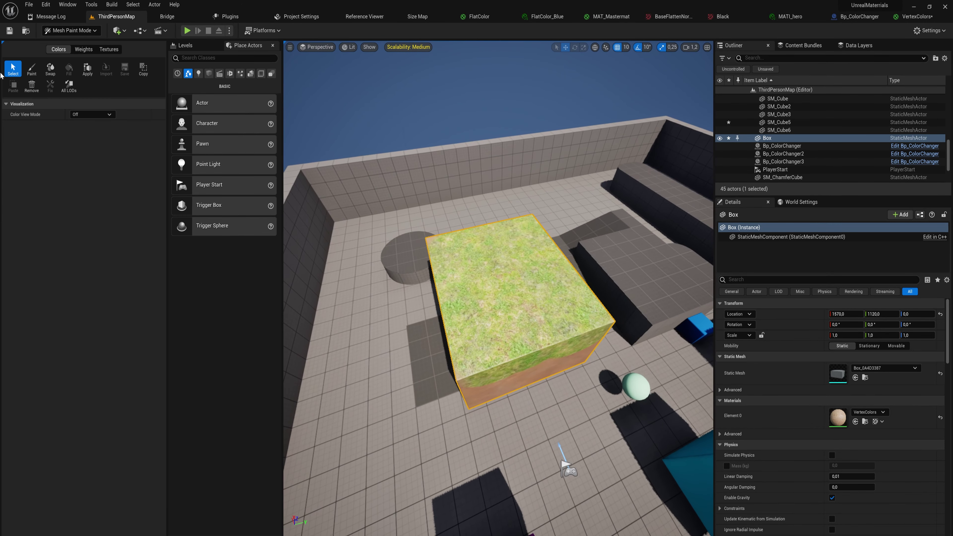
Paint the red channel in Mesh Paint Mode along one long side of the Box's top face with brush size 1.0
{"action": "left_click", "coordinate": [31, 67]}
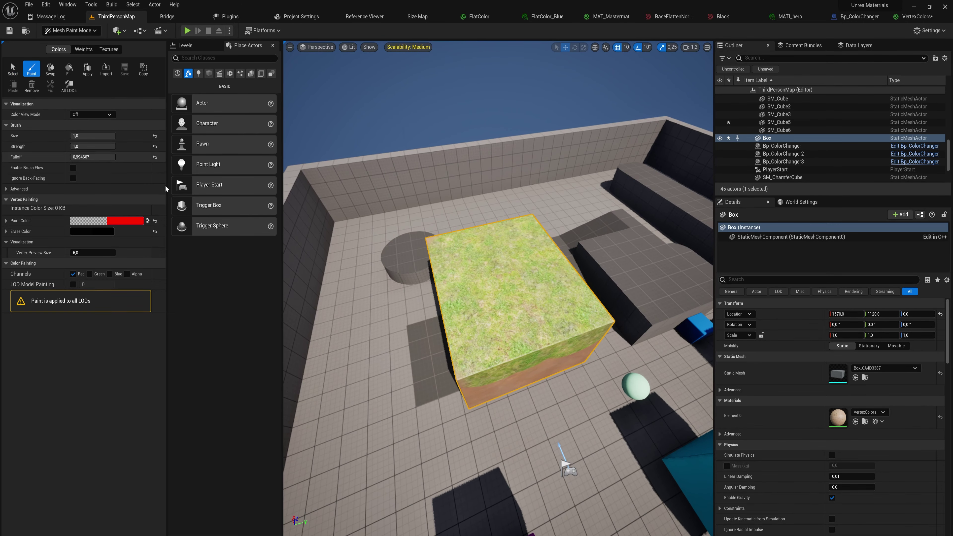
{"action": "left_click_drag", "start_coordinate": [472, 337], "coordinate": [417, 230]}
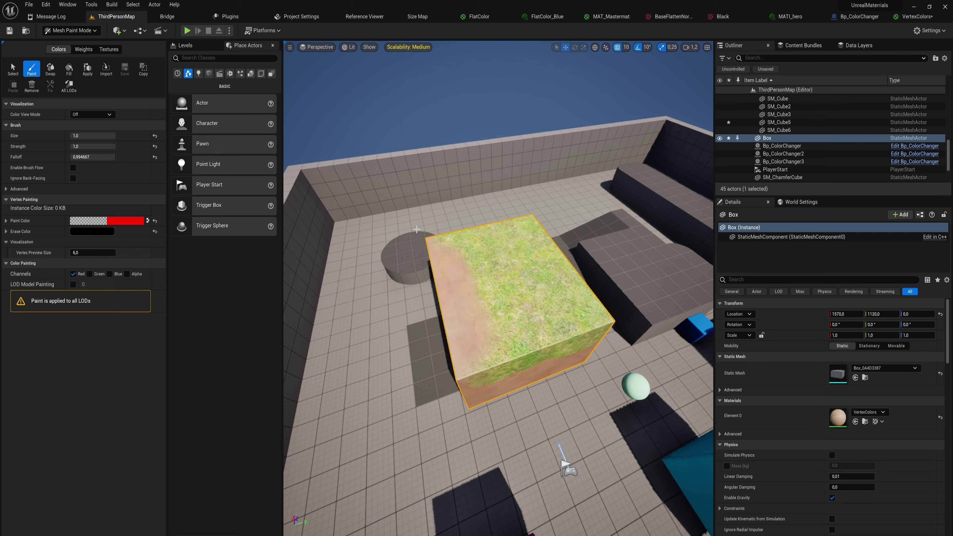
{"action": "left_click_drag", "start_coordinate": [471, 334], "coordinate": [480, 380]}
{"action": "right_click_drag", "start_coordinate": [553, 326], "coordinate": [555, 375]}
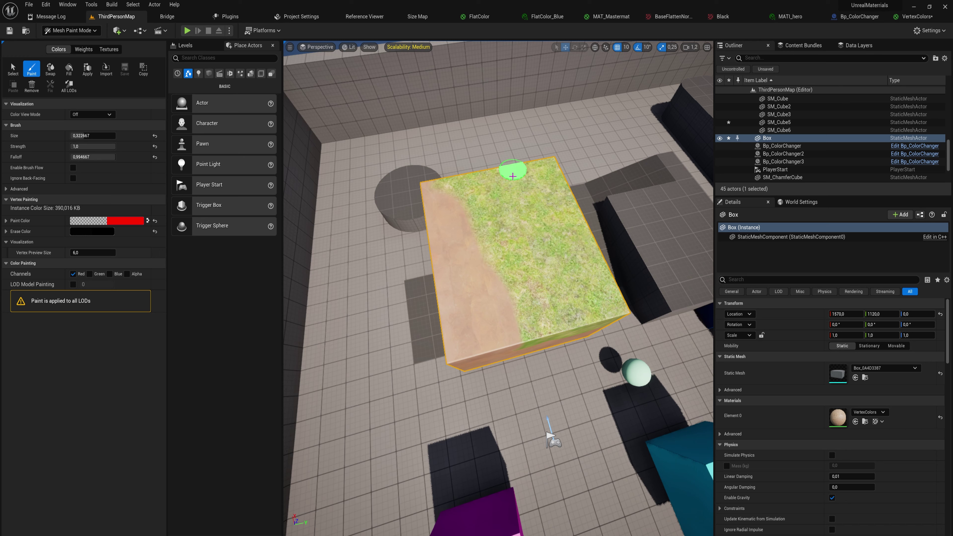
Paint the red channel along the opposite long side of the top face with brush size 0.322667, leaving a grass strip between
{"action": "left_click_drag", "start_coordinate": [517, 172], "coordinate": [566, 279]}
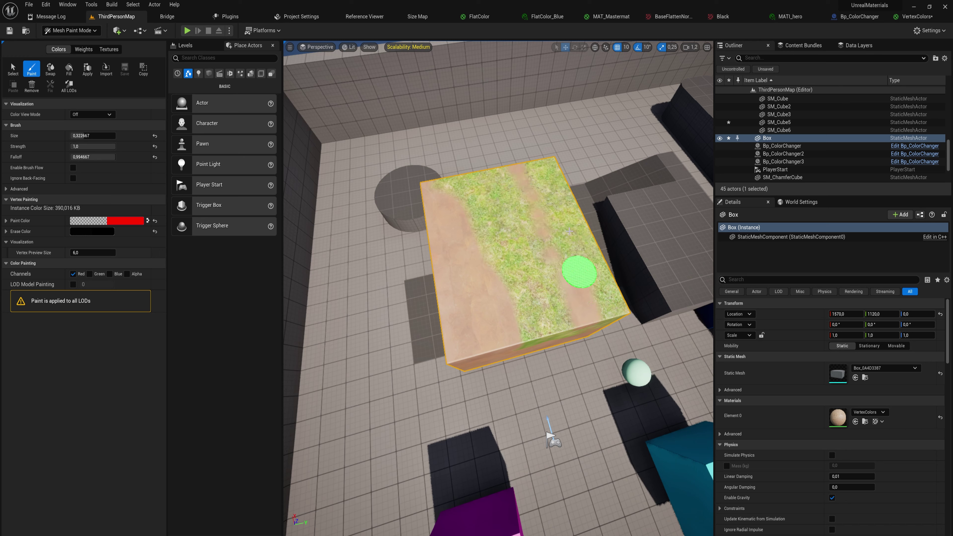
{"action": "mouse_move", "coordinate": [580, 272]}
{"action": "left_mouse_down"}
{"action": "mouse_move", "coordinate": [561, 187]}
{"action": "mouse_move", "coordinate": [539, 151]}
{"action": "mouse_move", "coordinate": [625, 322]}
{"action": "left_mouse_up"}
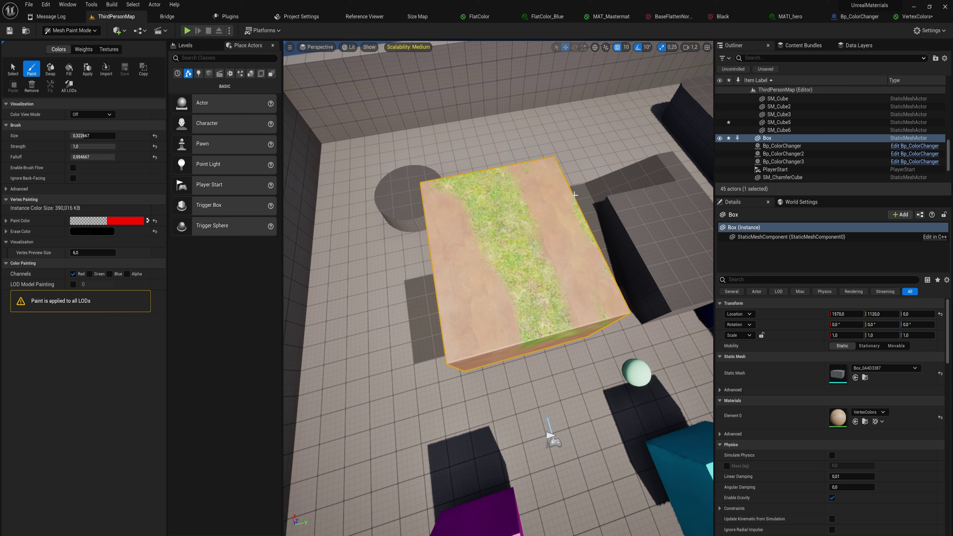
{"action": "mouse_move", "coordinate": [574, 194]}
{"action": "left_mouse_down"}
{"action": "mouse_move", "coordinate": [598, 277]}
{"action": "mouse_move", "coordinate": [592, 311]}
{"action": "left_mouse_up"}
Increase the paint brush size to 0.522667
{"action": "key", "text": "bracketright"}
{"action": "key", "text": "bracketright"}
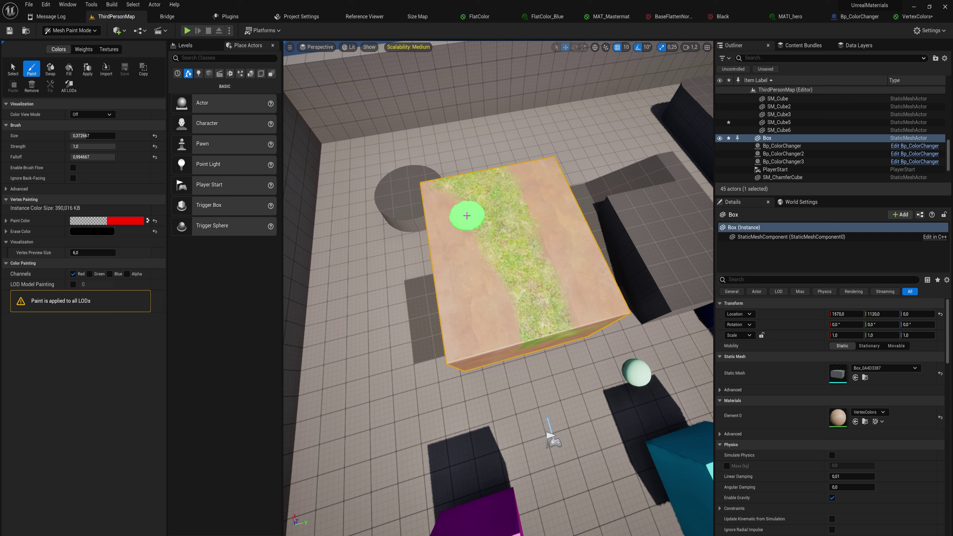
{"action": "key", "text": "bracketright"}
{"action": "key", "text": "bracketright"}
{"action": "key", "text": "bracketright"}
{"action": "key", "text": "bracketright"}
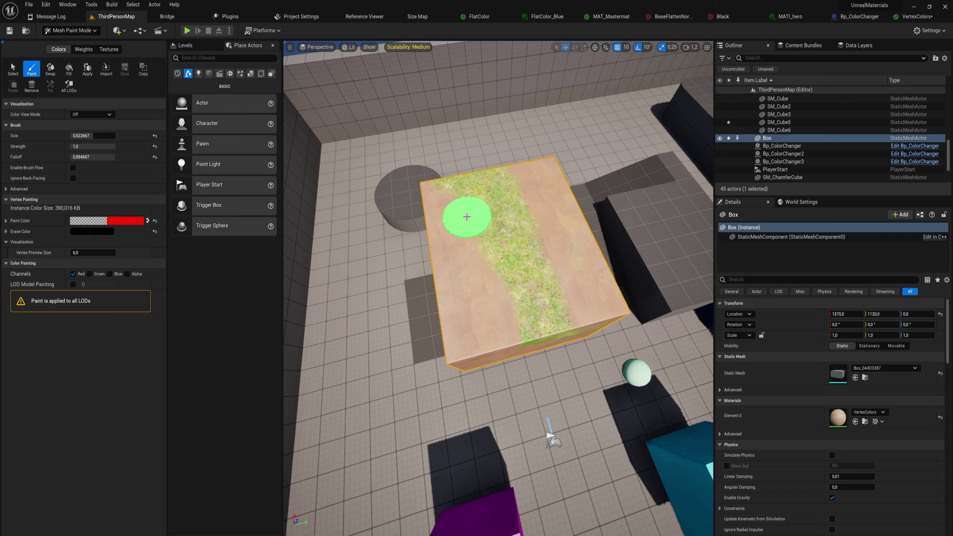
Increase the brush size to nearly 1.0 and erase the red vertex paint from the Box's entire top face
{"action": "key", "text": "bracketright"}
{"action": "key", "text": "bracketright"}
{"action": "key", "text": "bracketright"}
{"action": "key", "text": "bracketright"}
{"action": "key", "text": "bracketright"}
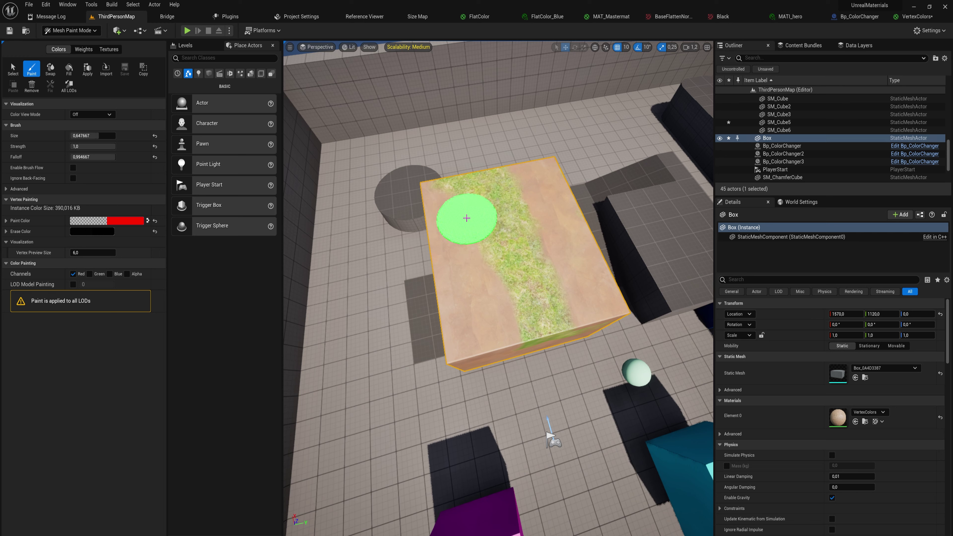
{"action": "key", "text": "bracketright"}
{"action": "key", "text": "bracketright"}
{"action": "key", "text": "bracketright"}
{"action": "key", "text": "bracketright"}
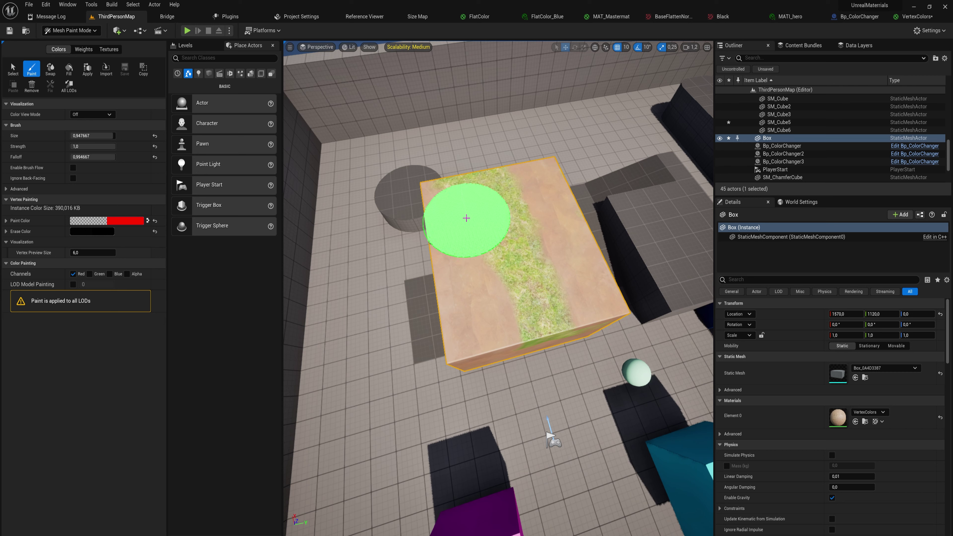
{"action": "mouse_move", "coordinate": [455, 222]}
{"action": "left_mouse_down"}
{"action": "mouse_move", "coordinate": [426, 190]}
{"action": "mouse_move", "coordinate": [495, 381]}
{"action": "mouse_move", "coordinate": [493, 353]}
{"action": "mouse_move", "coordinate": [579, 336]}
{"action": "mouse_move", "coordinate": [571, 220]}
{"action": "mouse_move", "coordinate": [528, 170]}
{"action": "mouse_move", "coordinate": [555, 189]}
{"action": "left_mouse_up"}
Paint the red channel in a strip down the middle of the Box's top face with brush size 0.722667
{"action": "key", "text": "bracketleft"}
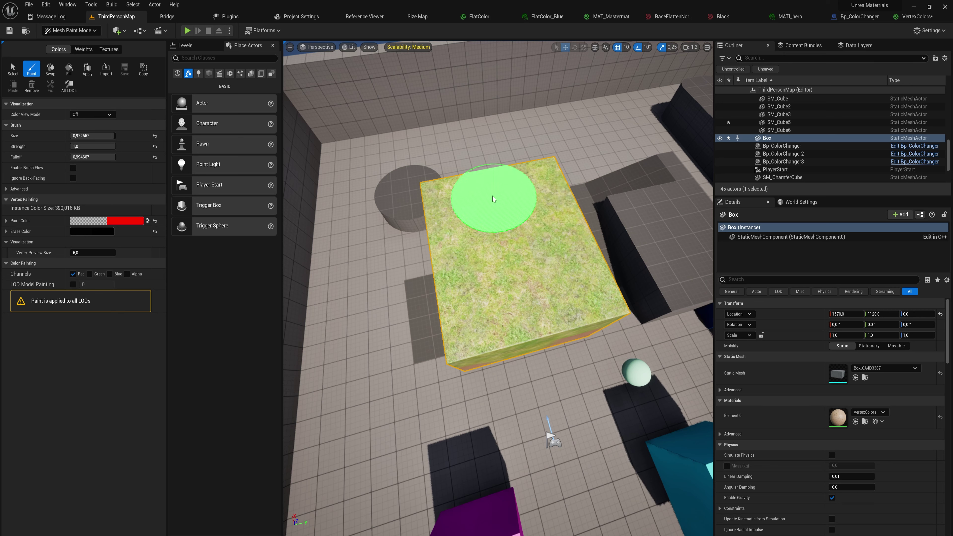
{"action": "key", "text": "bracketleft"}
{"action": "key", "text": "bracketleft"}
{"action": "key", "text": "bracketleft"}
{"action": "key", "text": "bracketleft"}
{"action": "key", "text": "bracketleft"}
{"action": "key", "text": "bracketleft"}
{"action": "key", "text": "bracketleft"}
{"action": "key", "text": "bracketleft"}
{"action": "key", "text": "bracketleft"}
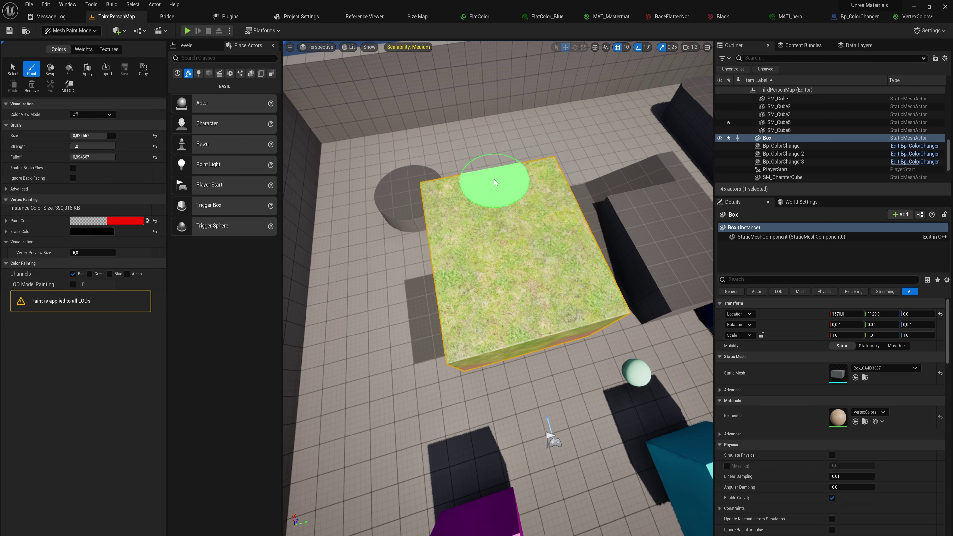
{"action": "mouse_move", "coordinate": [499, 212]}
{"action": "left_mouse_down"}
{"action": "mouse_move", "coordinate": [511, 273]}
{"action": "mouse_move", "coordinate": [568, 407]}
{"action": "left_mouse_up"}
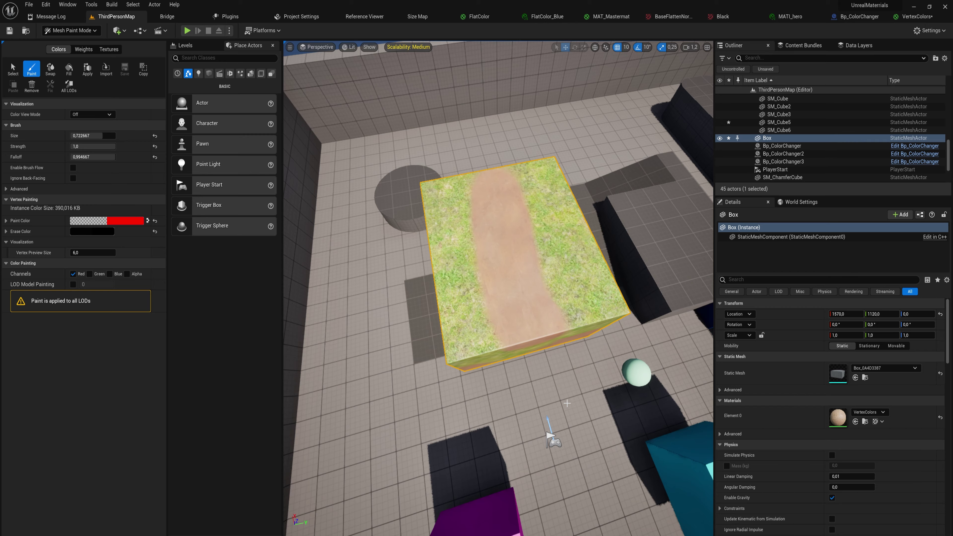
{"action": "left_click_drag", "start_coordinate": [499, 192], "coordinate": [485, 141]}
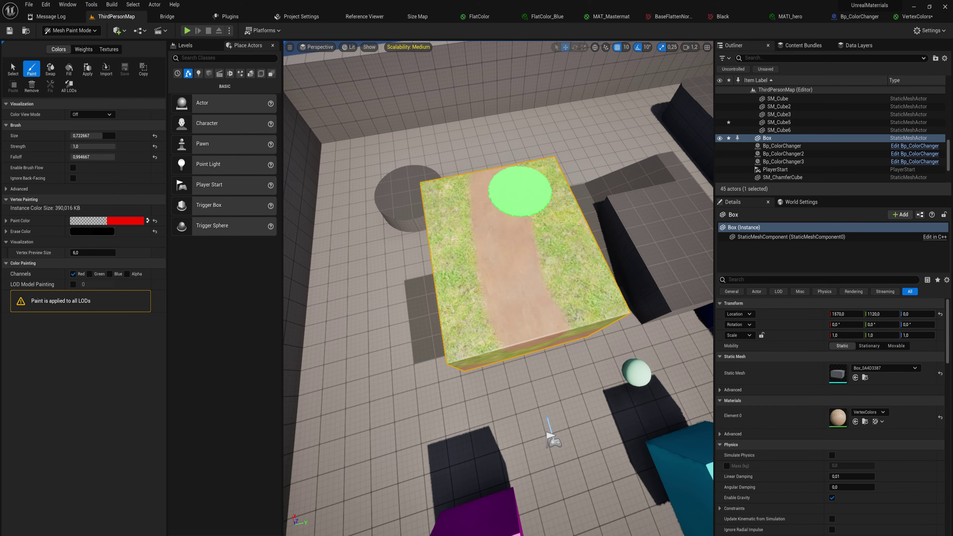
Try the LOD Model Painting option in the Color Painting settings after viewing the painted Box
{"action": "key", "text": "a"}
{"action": "mouse_move", "coordinate": [521, 191]}
{"action": "right_mouse_down"}
{"action": "mouse_move", "coordinate": [589, 135]}
{"action": "mouse_move", "coordinate": [462, 203]}
{"action": "mouse_move", "coordinate": [412, 194]}
{"action": "right_mouse_up"}
{"action": "key", "text": "s"}
{"action": "key", "text": "d"}
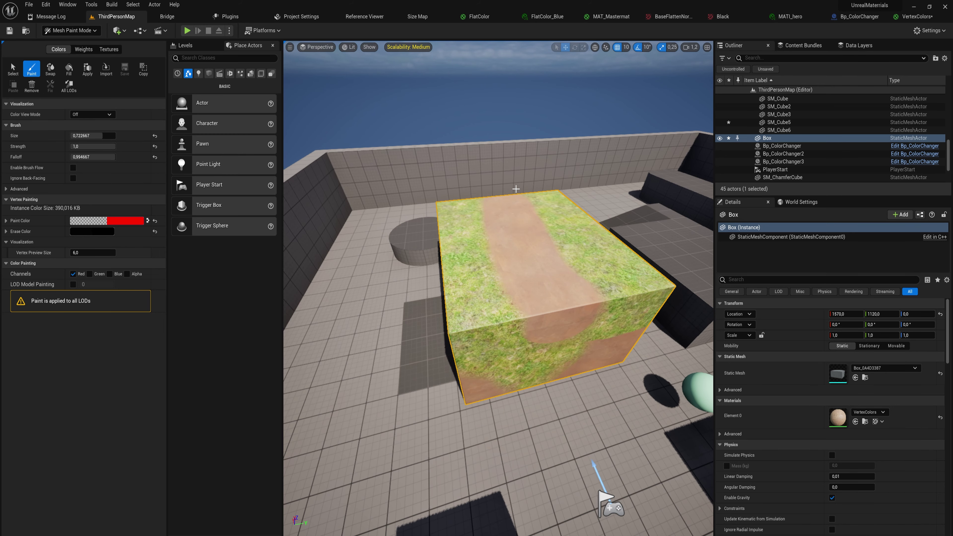
{"action": "right_click_drag", "start_coordinate": [515, 188], "coordinate": [516, 352]}
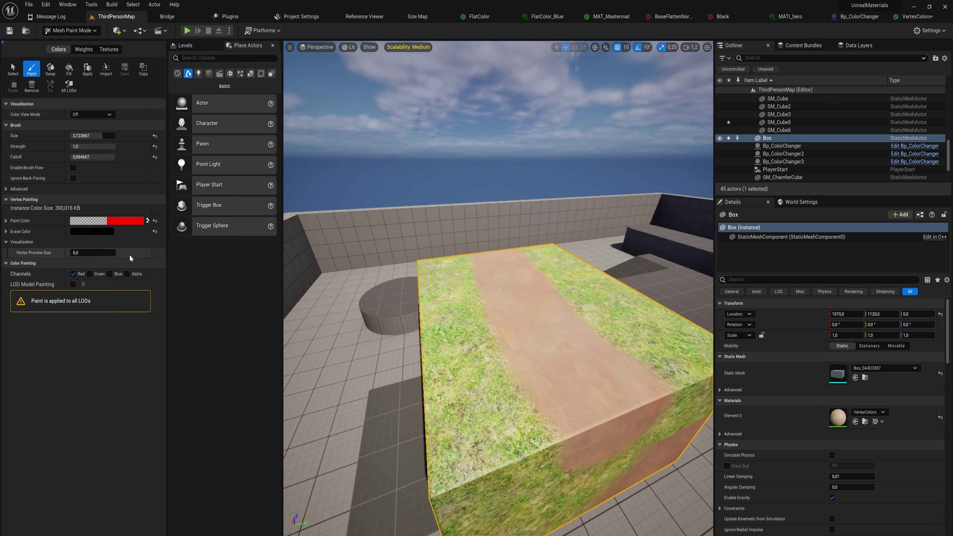
{"action": "left_click", "coordinate": [74, 284]}
{"action": "left_click", "coordinate": [84, 284]}
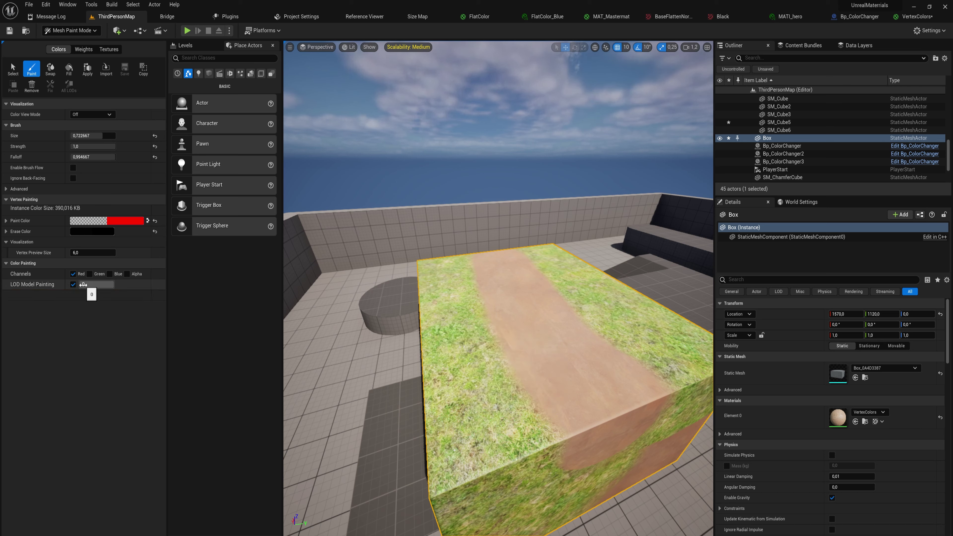
{"action": "left_click", "coordinate": [82, 289]}
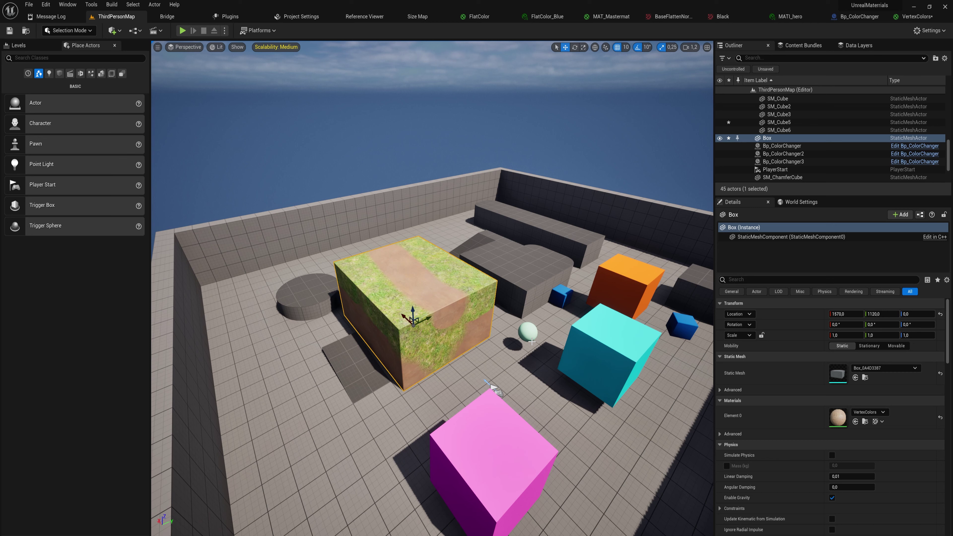
Open the VertexColors material and connect the Vertex Color node's green output to the Roughness input
{"action": "left_click", "coordinate": [916, 16]}
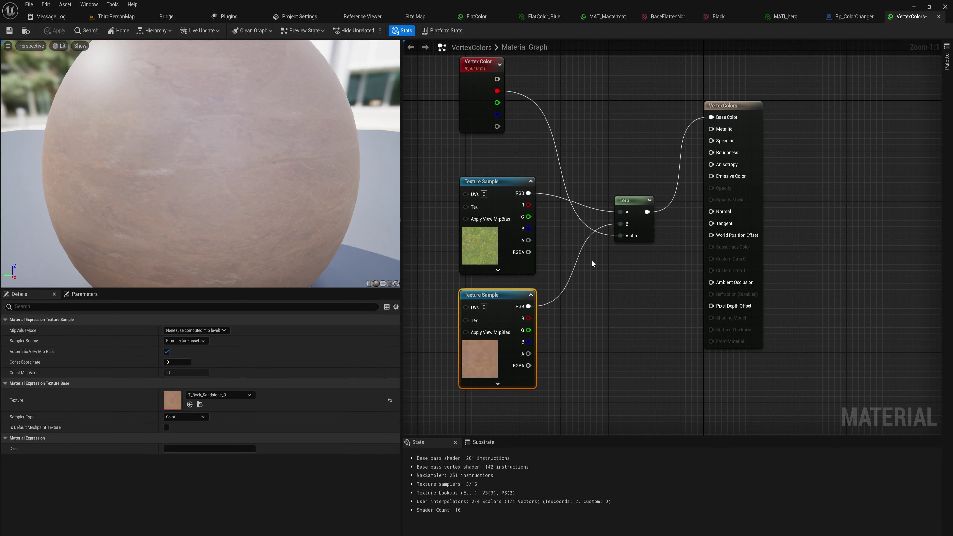
{"action": "right_click_drag", "start_coordinate": [593, 264], "coordinate": [575, 313]}
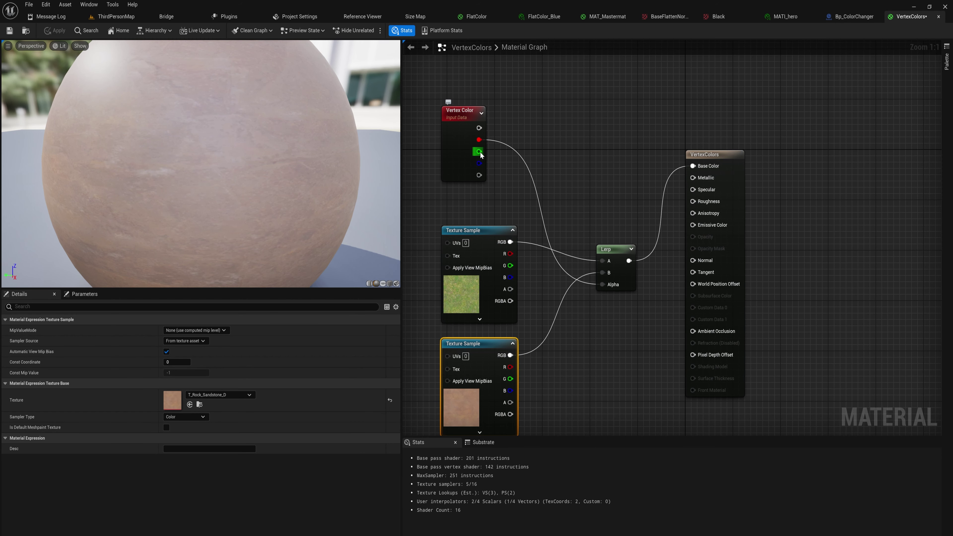
{"action": "left_click_drag", "start_coordinate": [481, 155], "coordinate": [701, 203]}
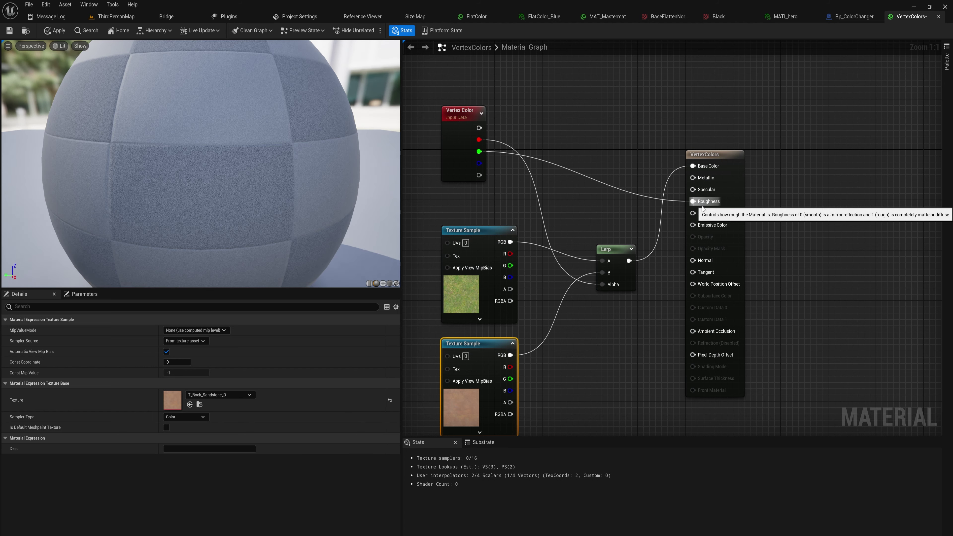
Return to the ThirdPersonMap level and activate Mesh Paint Mode with the Paint tool for the Box
{"action": "left_click", "coordinate": [113, 16]}
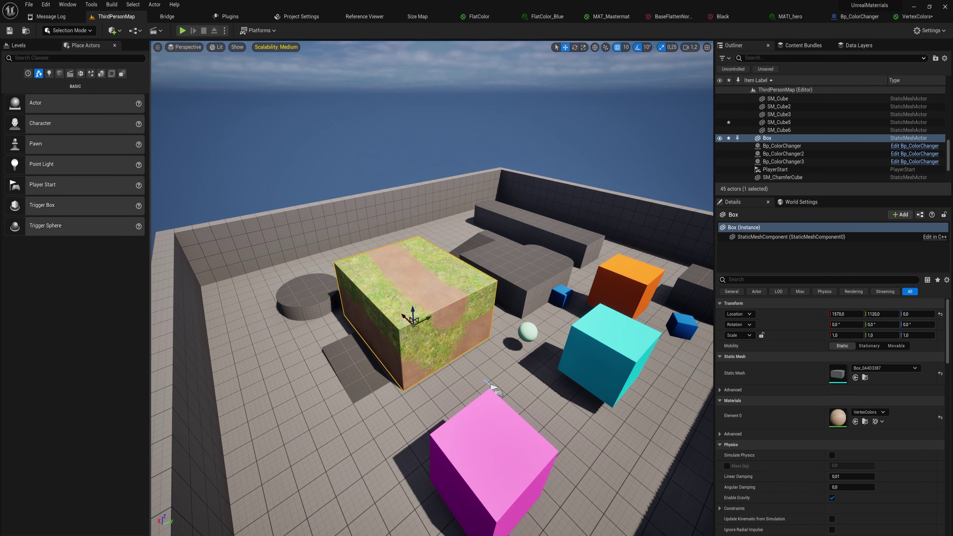
{"action": "scroll", "coordinate": [492, 387], "scroll_direction": "up", "scroll_amount": 4}
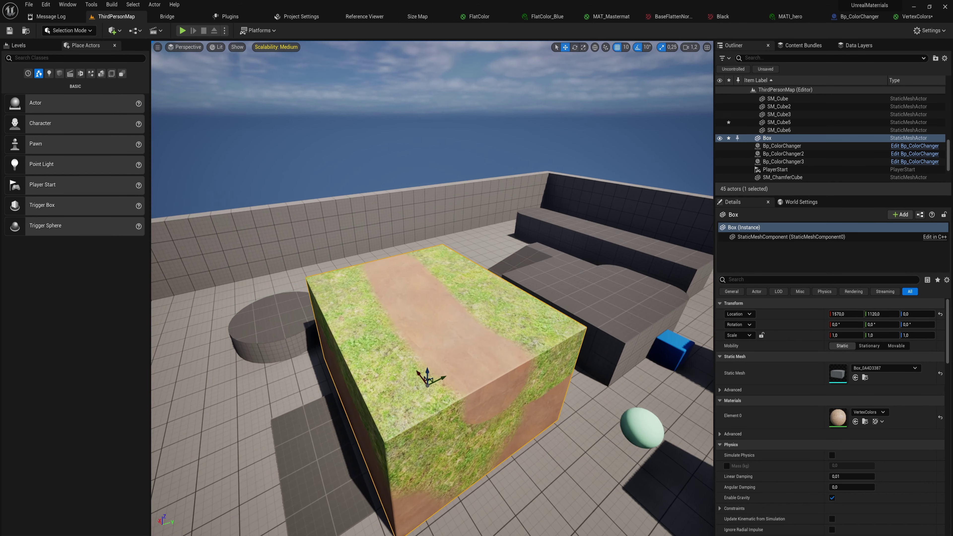
{"action": "key", "text": "w"}
{"action": "right_click_drag", "start_coordinate": [492, 386], "coordinate": [492, 437]}
{"action": "key", "text": "s"}
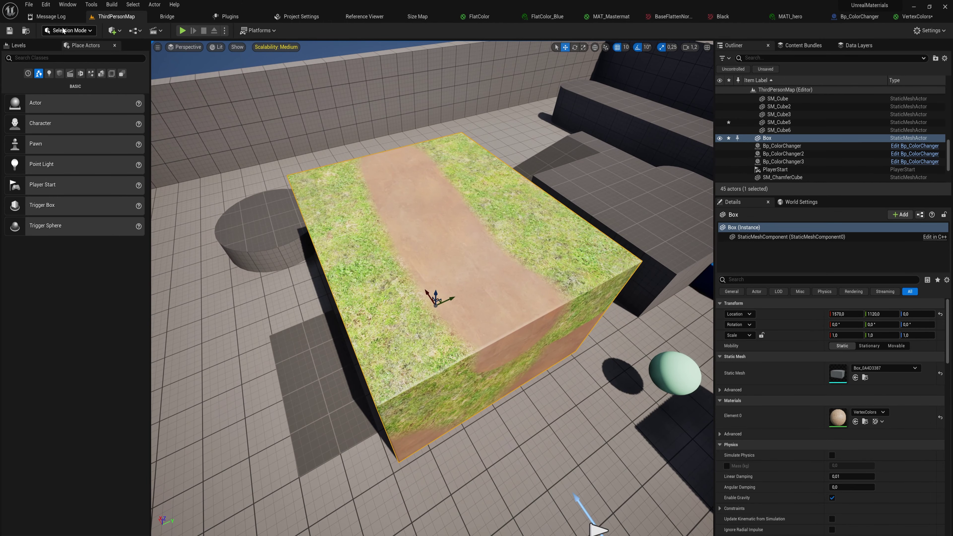
{"action": "left_click", "coordinate": [64, 30]}
{"action": "left_click", "coordinate": [82, 73]}
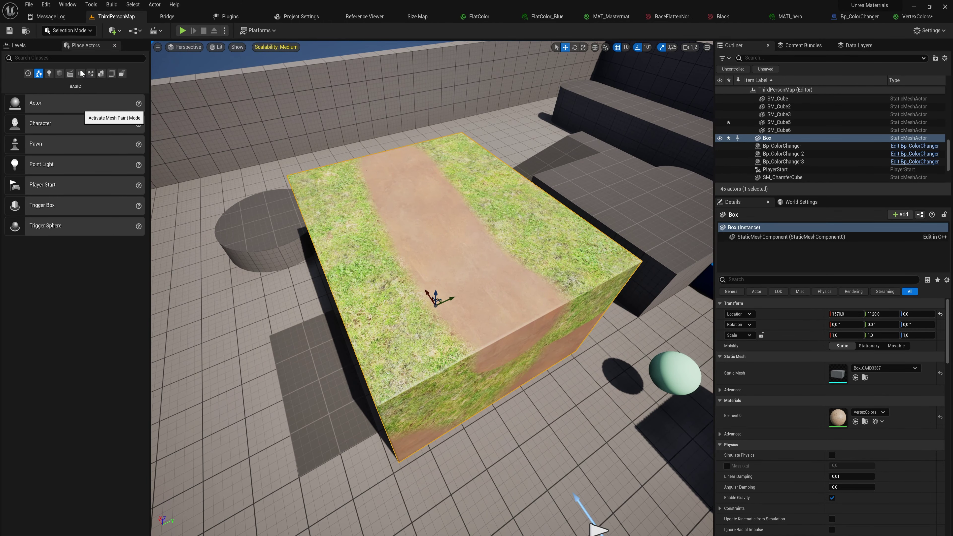
{"action": "left_click", "coordinate": [32, 69]}
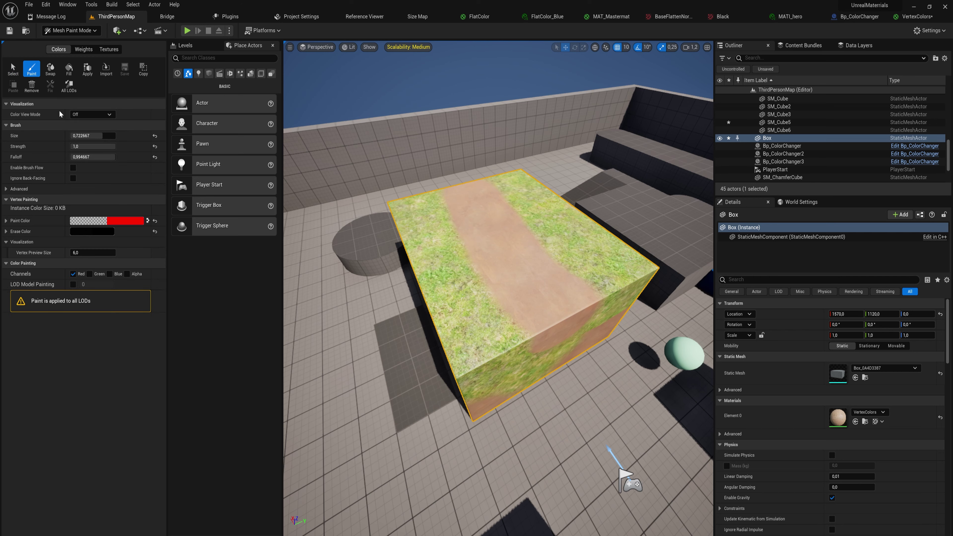
Restrict color painting to the Green channel only and set the paint color to white
{"action": "left_click", "coordinate": [73, 273]}
{"action": "left_click", "coordinate": [90, 274]}
{"action": "left_click", "coordinate": [120, 220]}
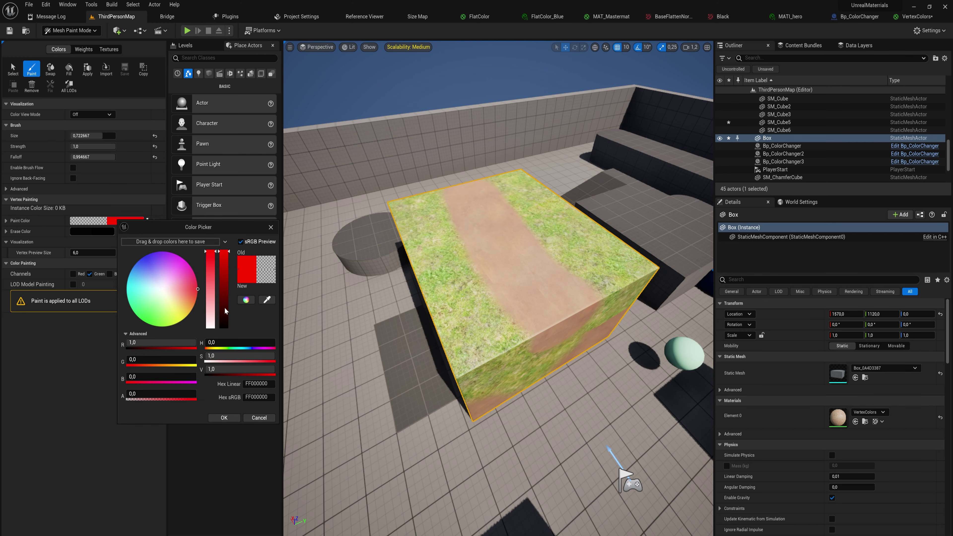
{"action": "left_click", "coordinate": [211, 321]}
{"action": "left_click", "coordinate": [224, 417]}
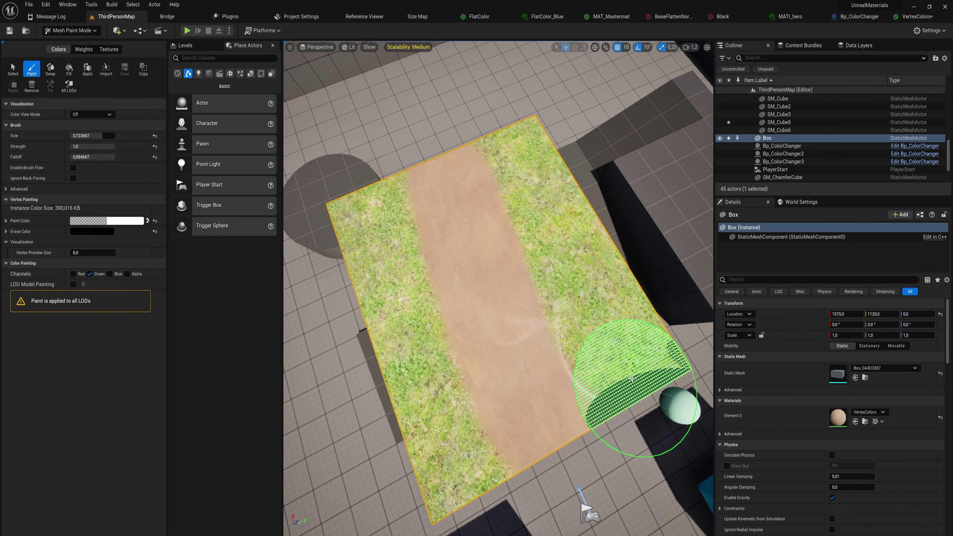
Examine the roughness of the green-channel paint on the Box's top face from several viewing angles
{"action": "mouse_move", "coordinate": [612, 406]}
{"action": "right_mouse_down"}
{"action": "mouse_move", "coordinate": [672, 379]}
{"action": "mouse_move", "coordinate": [634, 338]}
{"action": "mouse_move", "coordinate": [698, 327]}
{"action": "mouse_move", "coordinate": [679, 310]}
{"action": "right_mouse_up"}
{"action": "key", "text": "w"}
{"action": "key", "text": "d"}
{"action": "key", "text": "s"}
{"action": "key", "text": "a"}
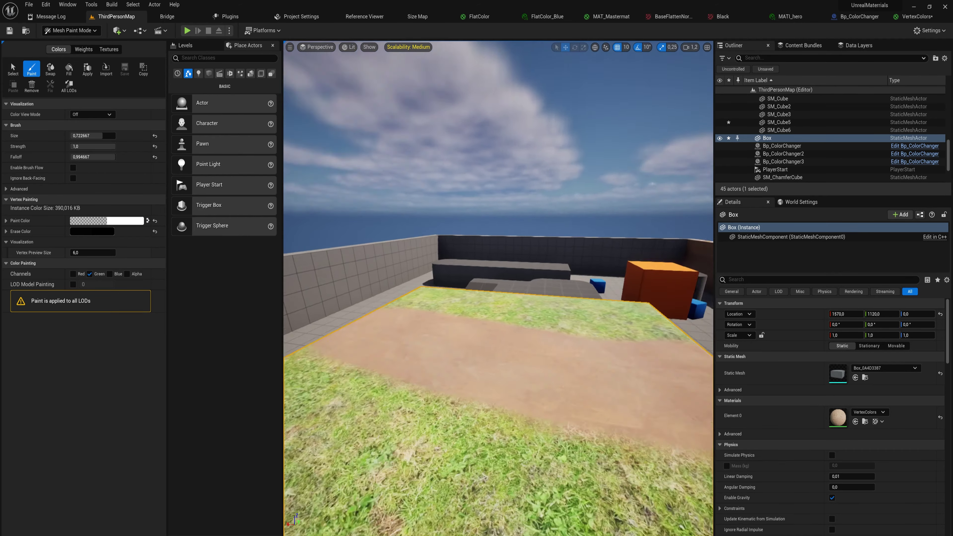
{"action": "mouse_move", "coordinate": [557, 341]}
{"action": "right_mouse_down"}
{"action": "mouse_move", "coordinate": [550, 377]}
{"action": "mouse_move", "coordinate": [422, 319]}
{"action": "right_mouse_up"}
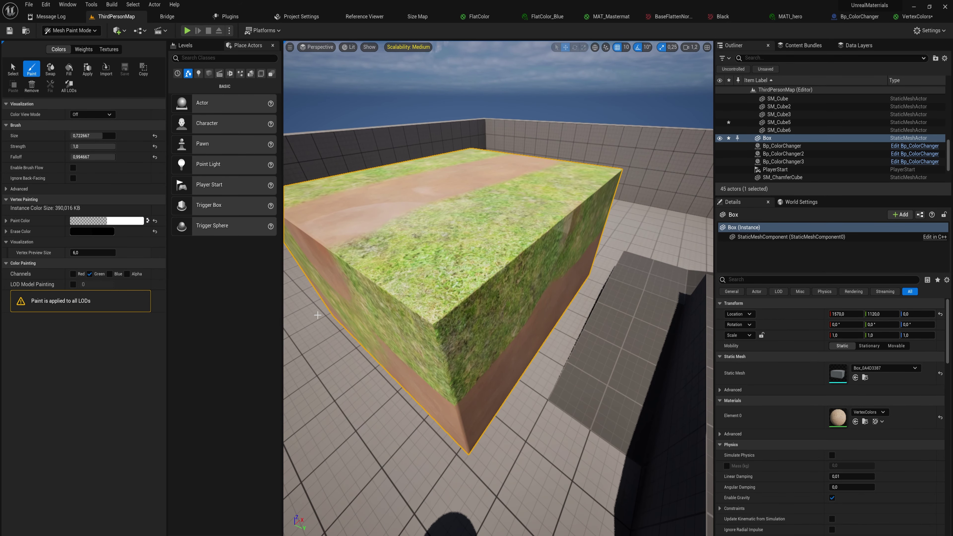
{"action": "right_click_drag", "start_coordinate": [420, 216], "coordinate": [422, 215]}
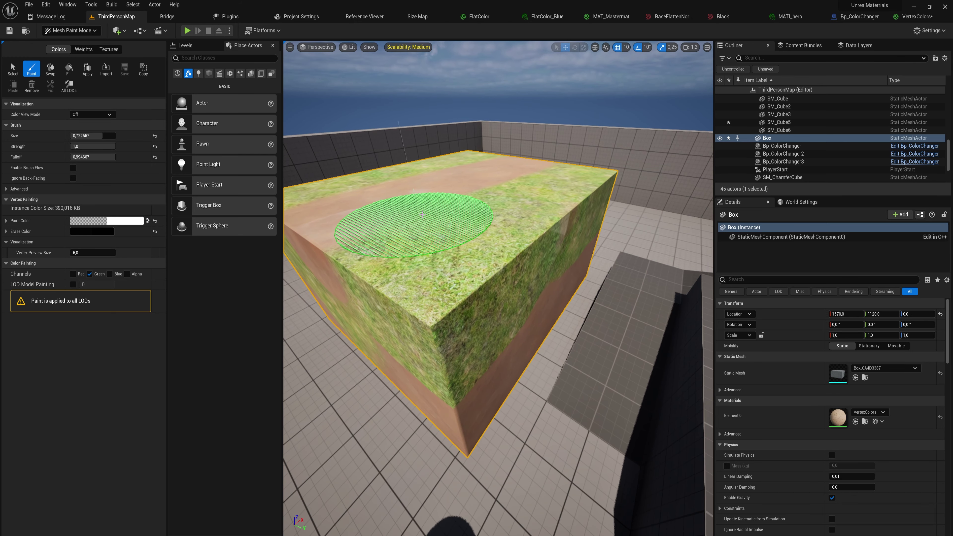